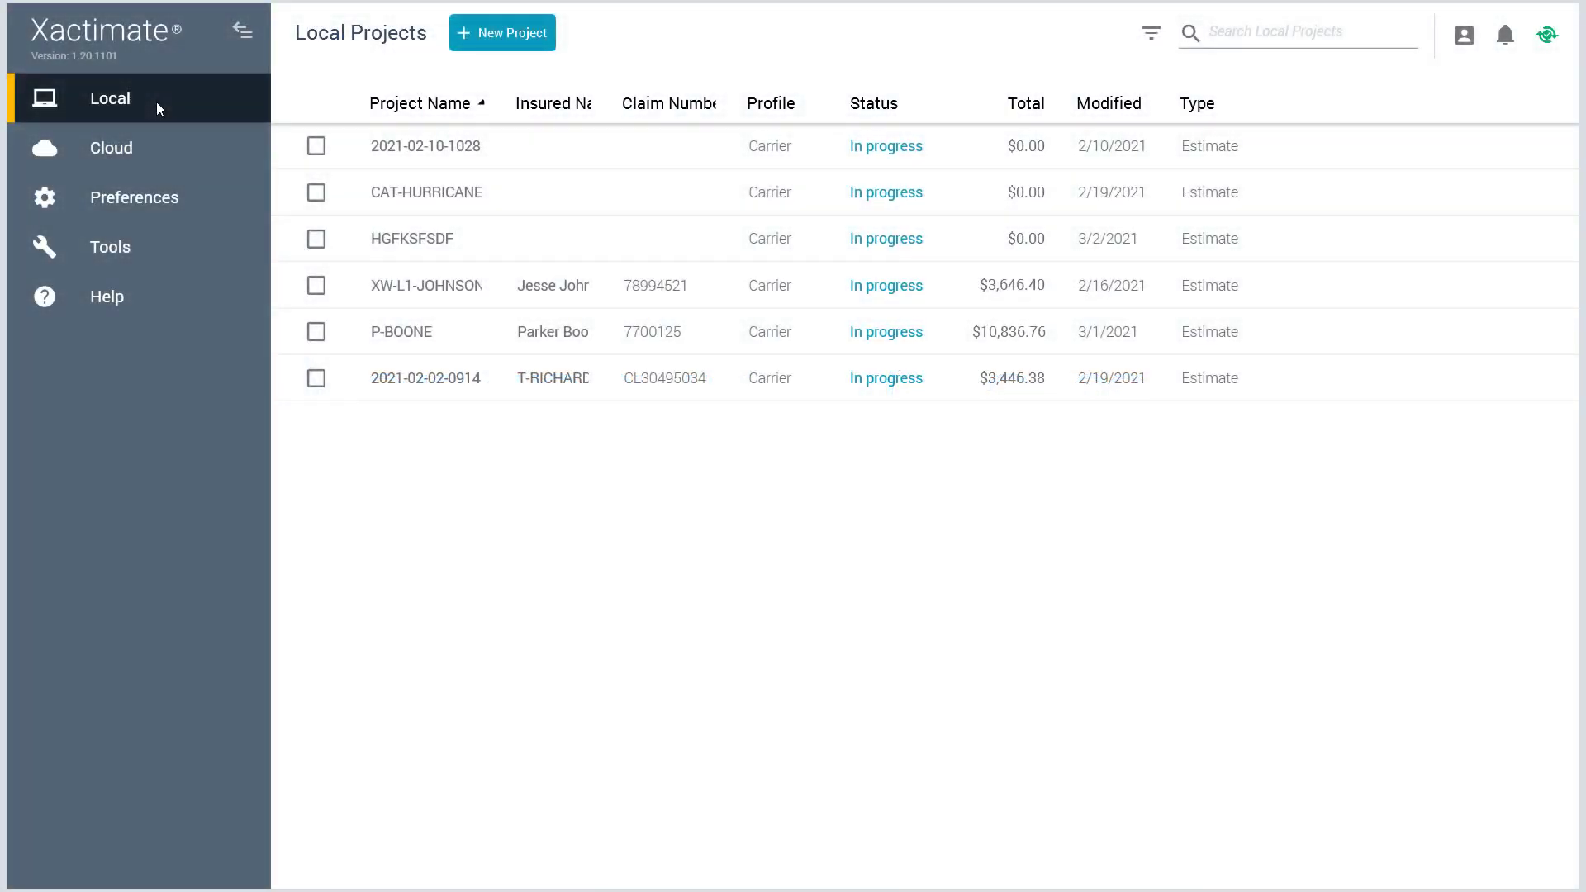
Step: Create a new estimate named J-HANCOCK using the Carrier profile
left_click(485, 38)
type("J")
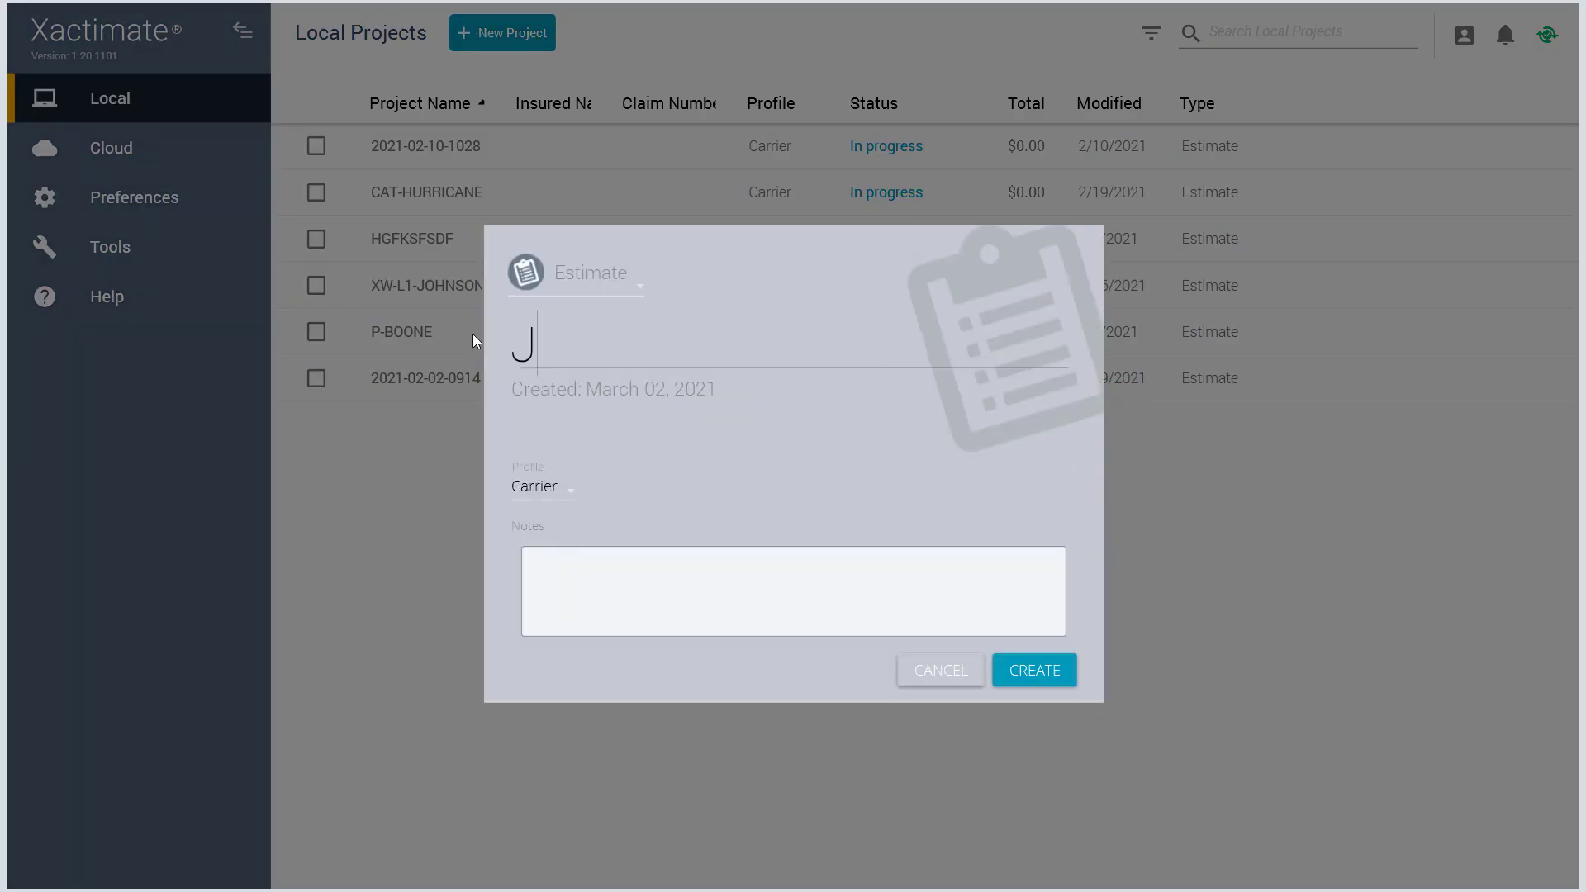
type("-HANCOCK")
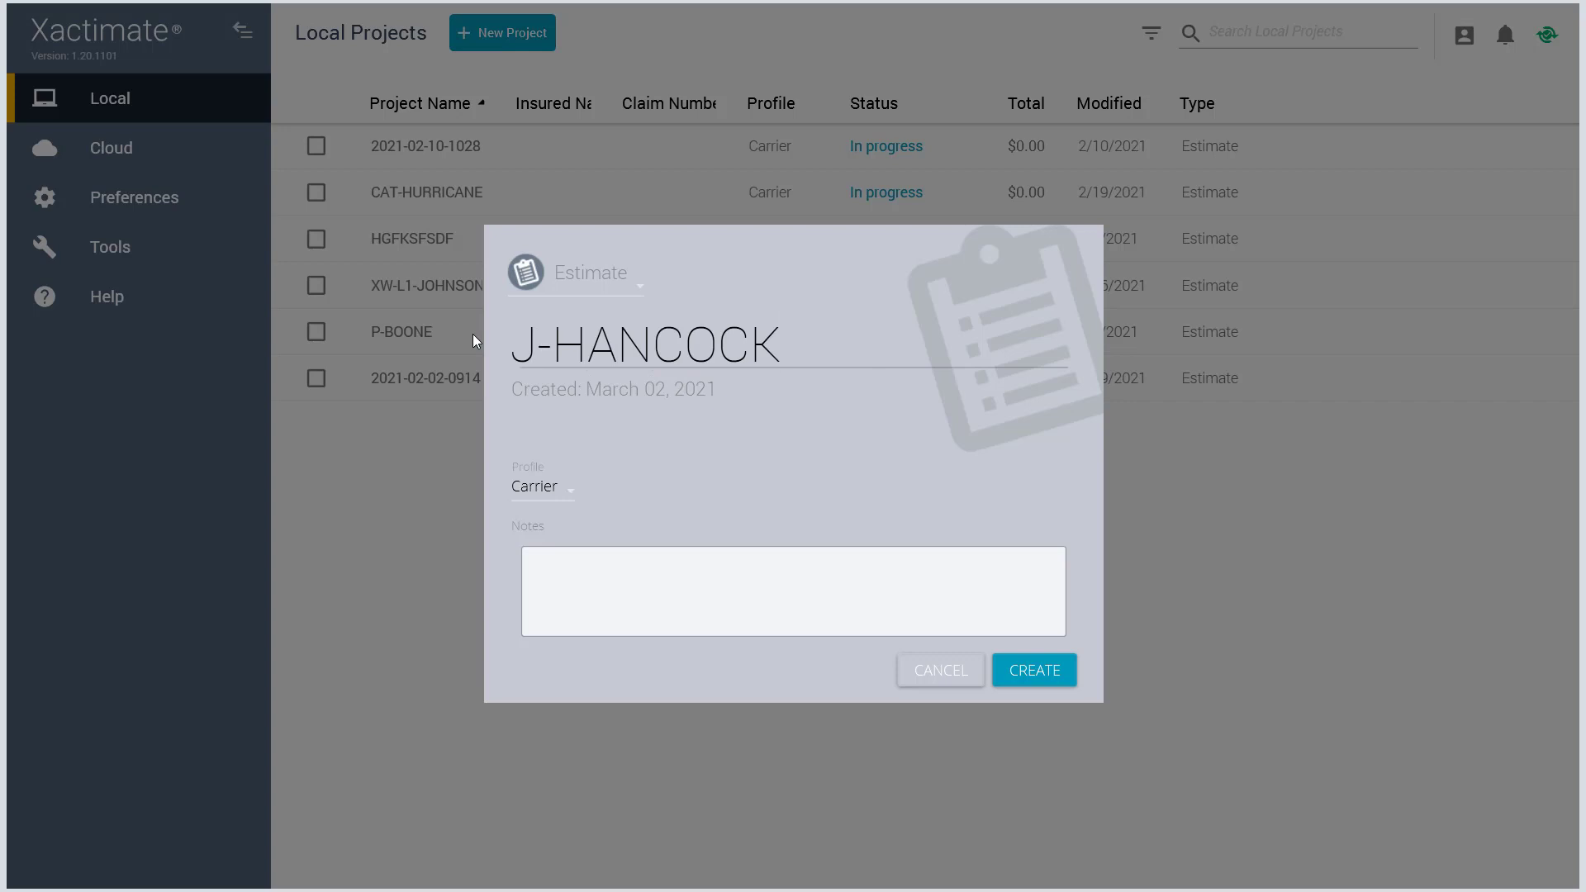
left_click(538, 489)
left_click(545, 492)
left_click(1032, 670)
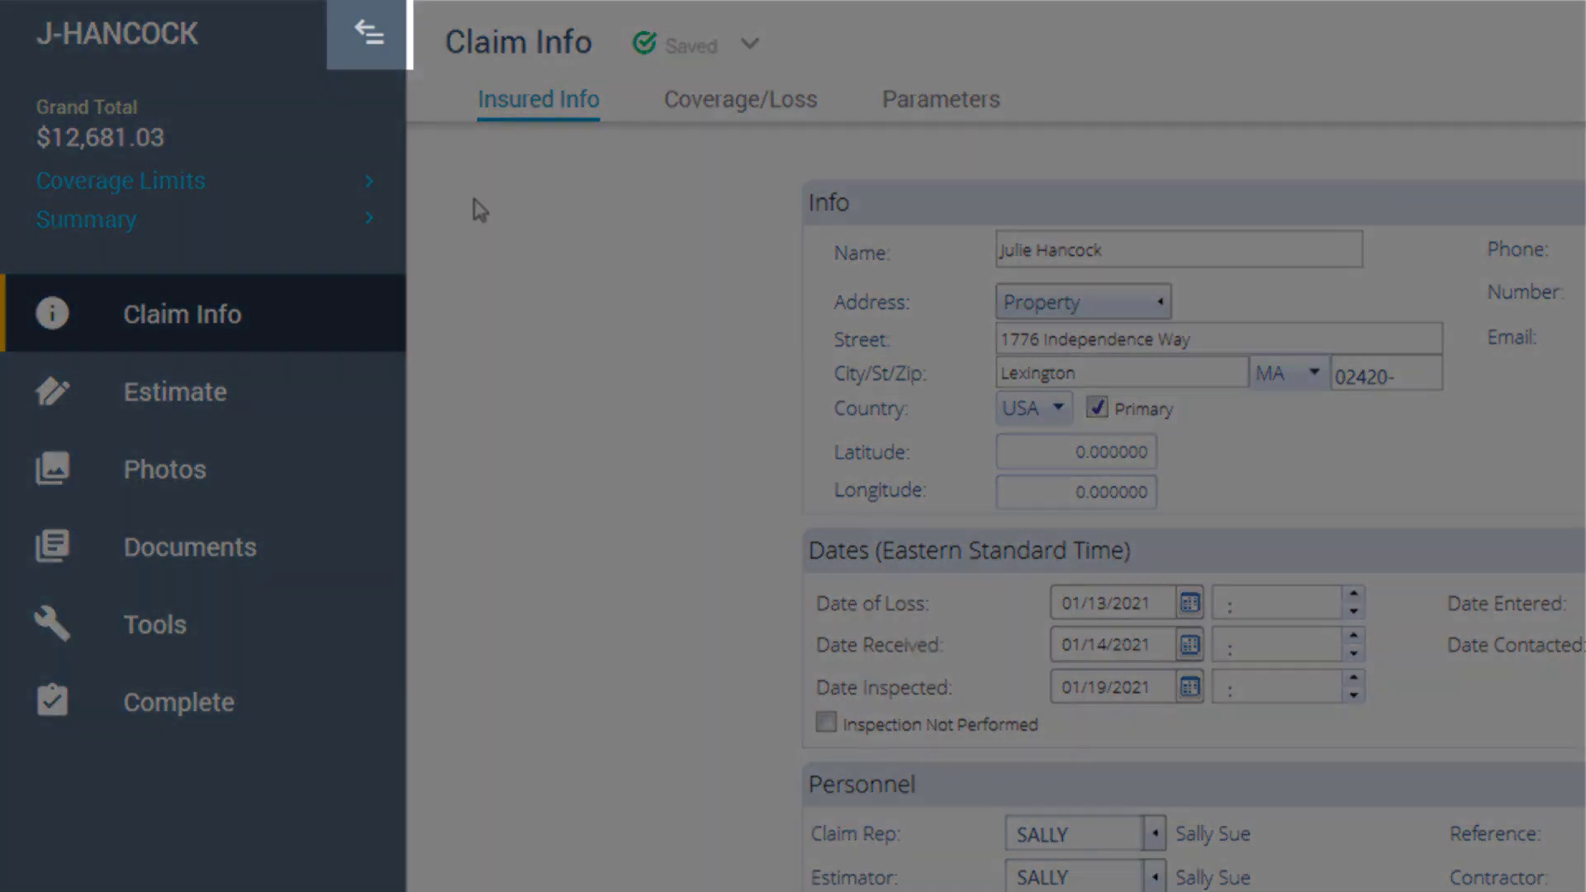
left_click(369, 33)
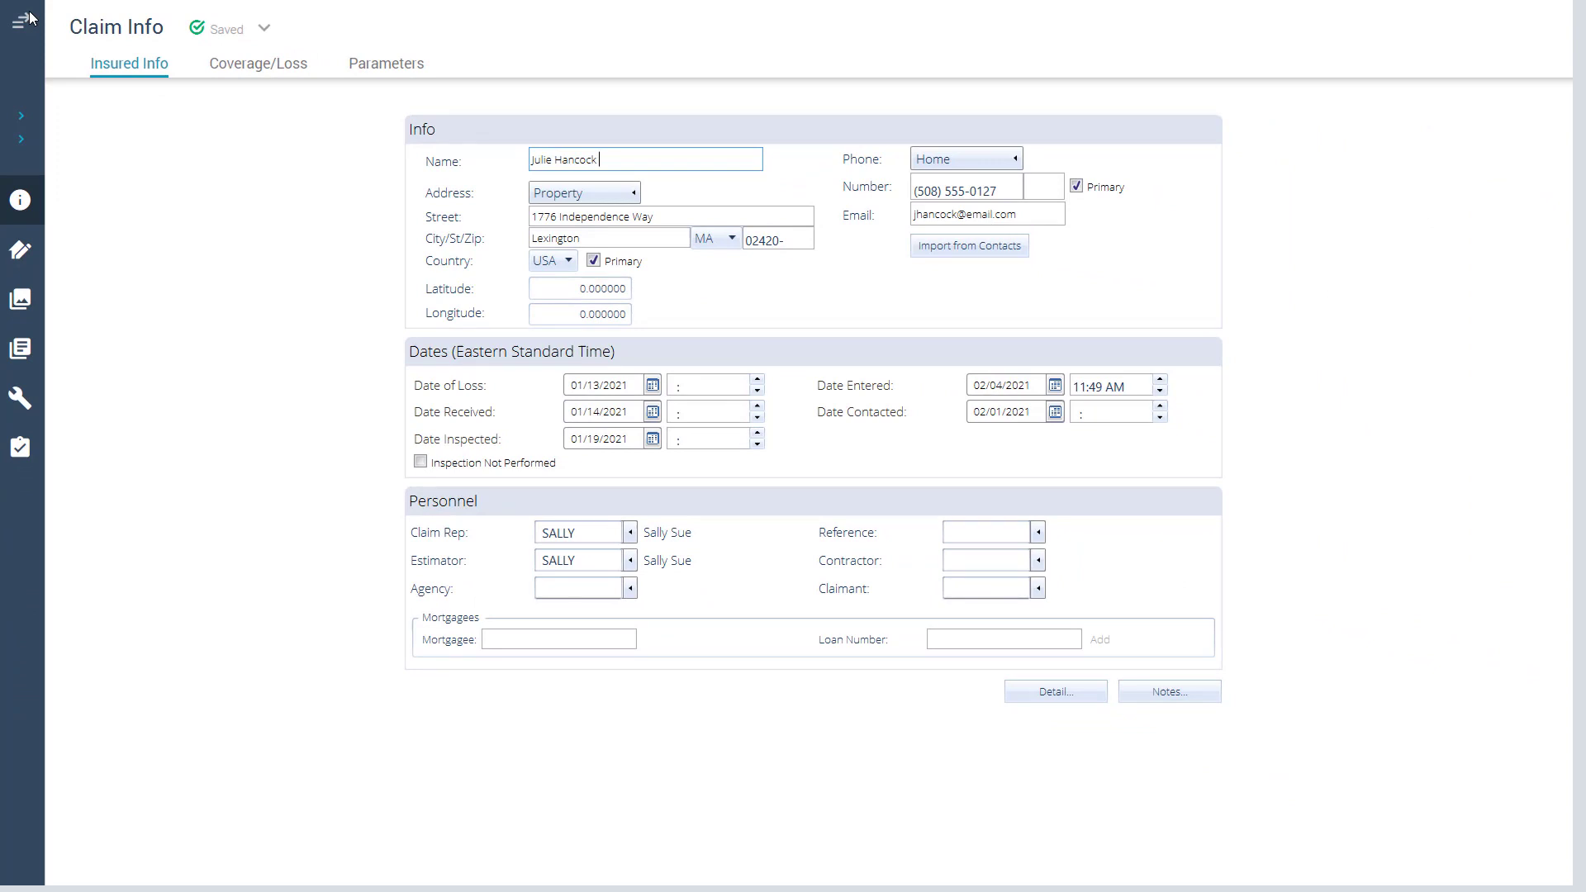
left_click(25, 18)
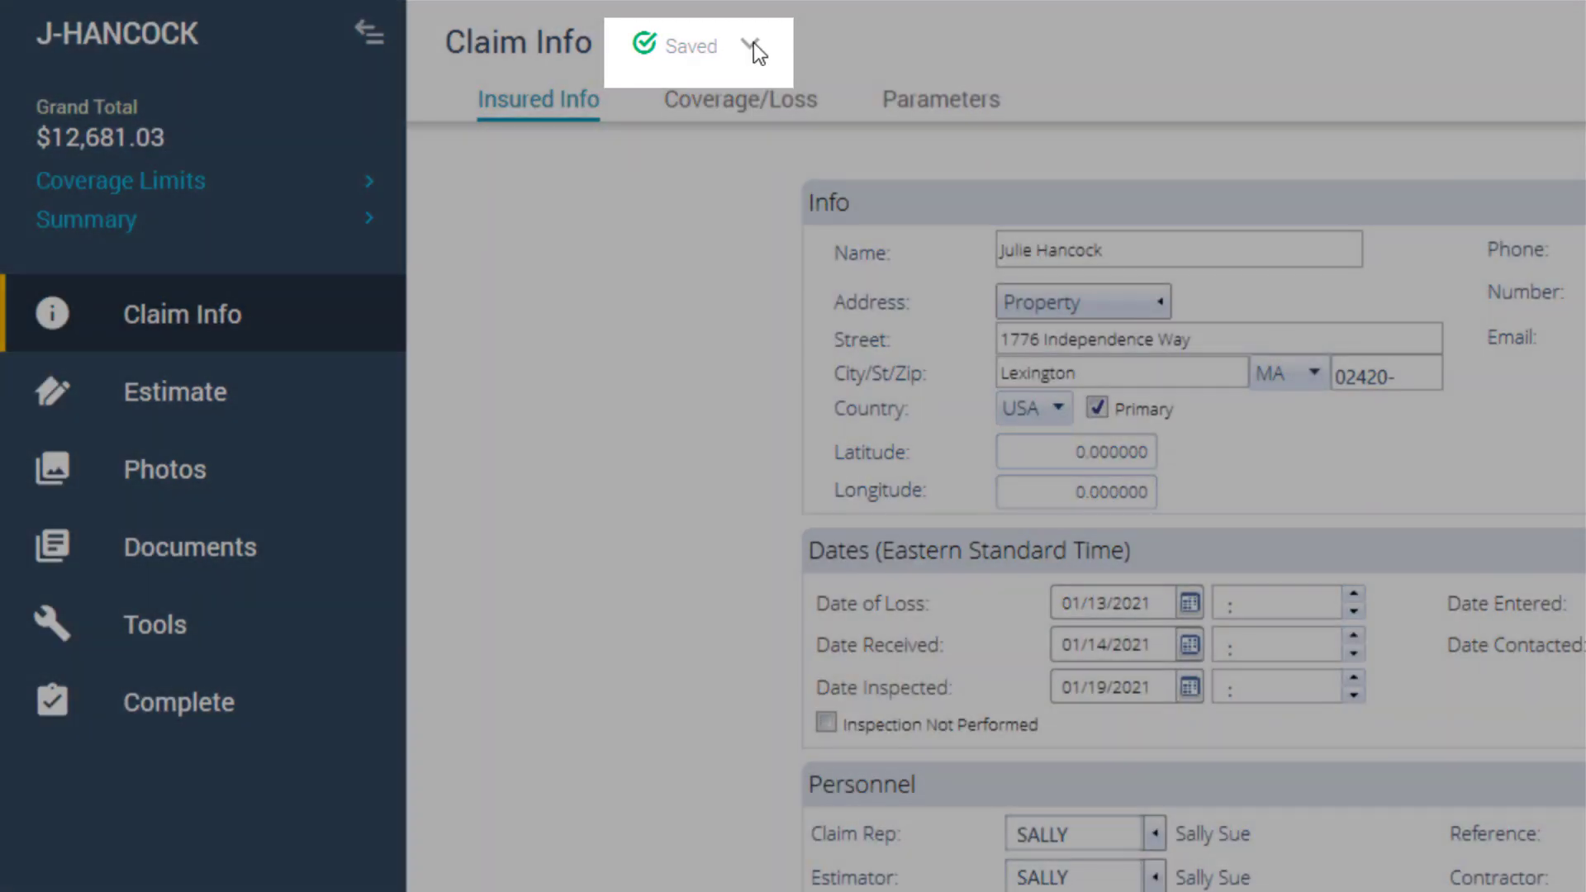
left_click(752, 46)
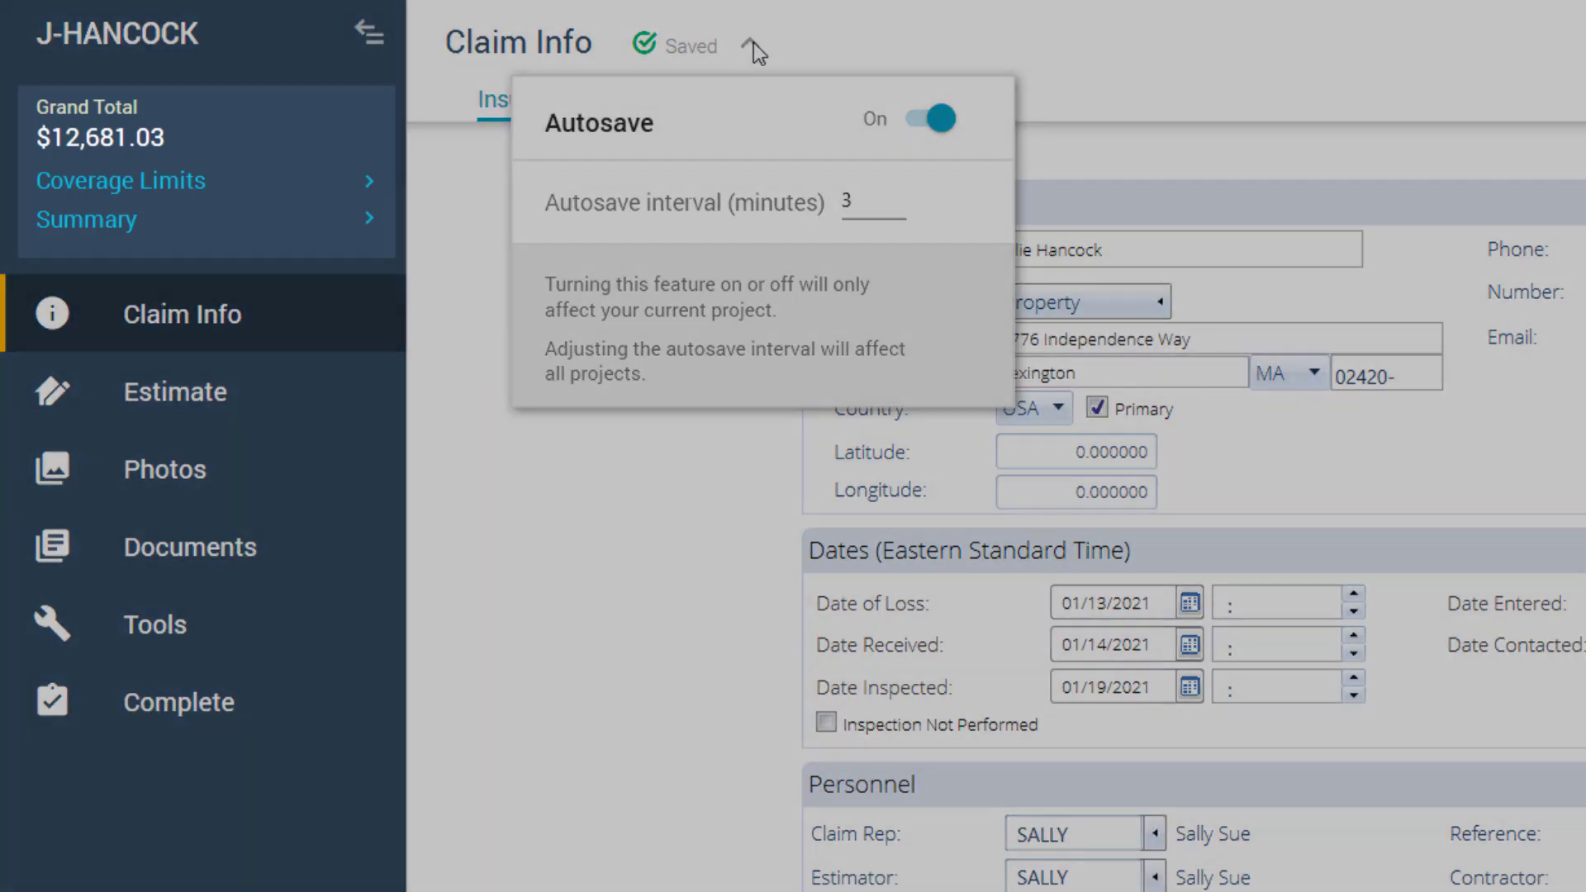
left_click(752, 46)
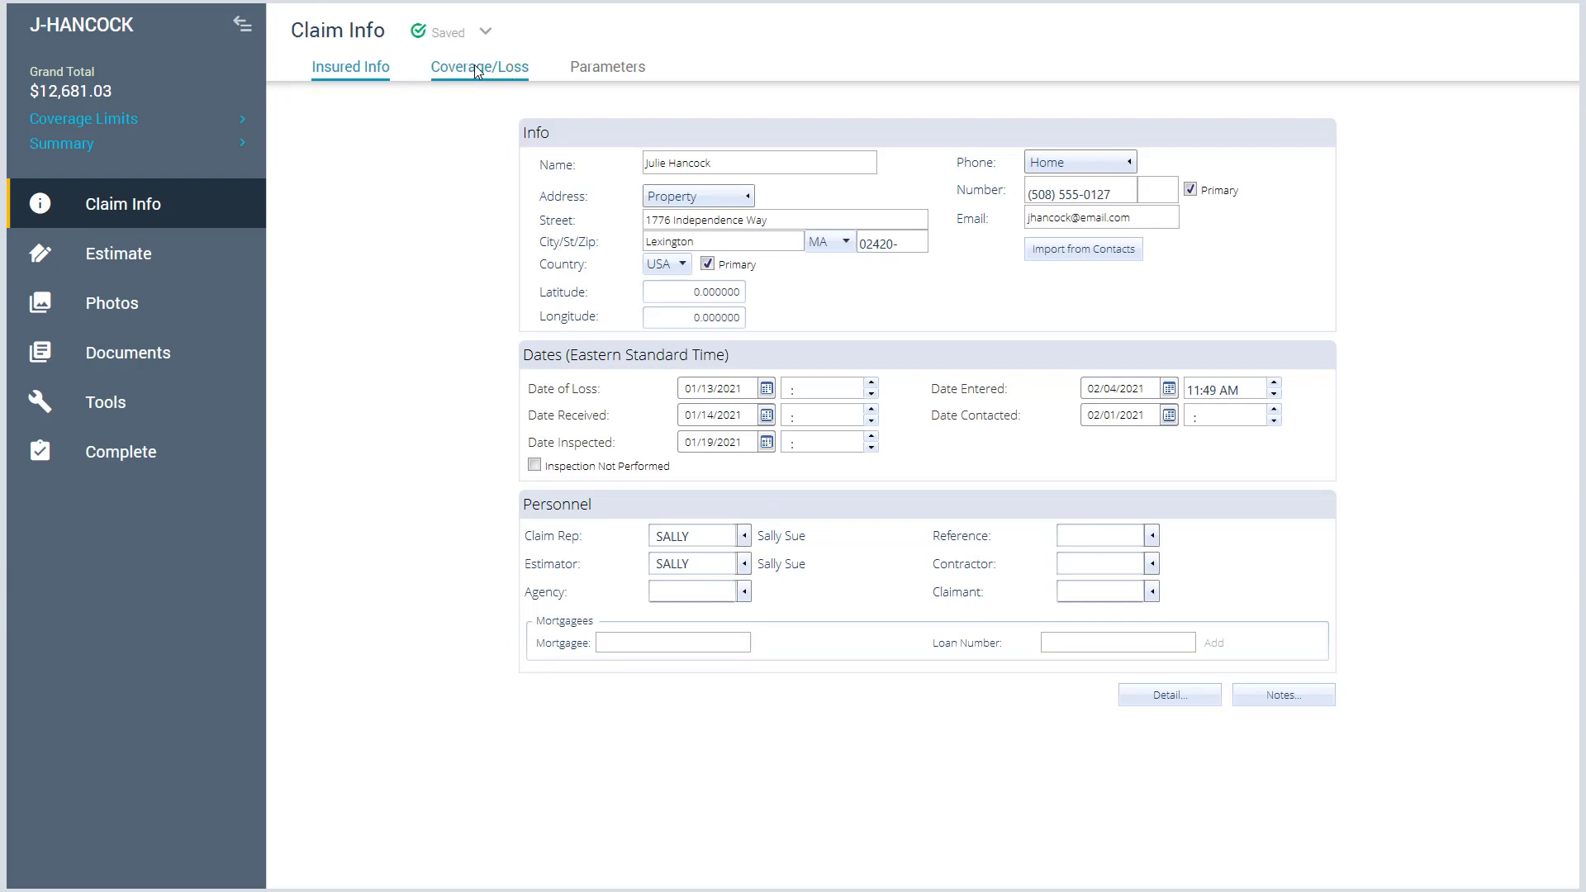
Step: Open the full checkpoint price list chooser in the claim's Parameters
left_click(474, 66)
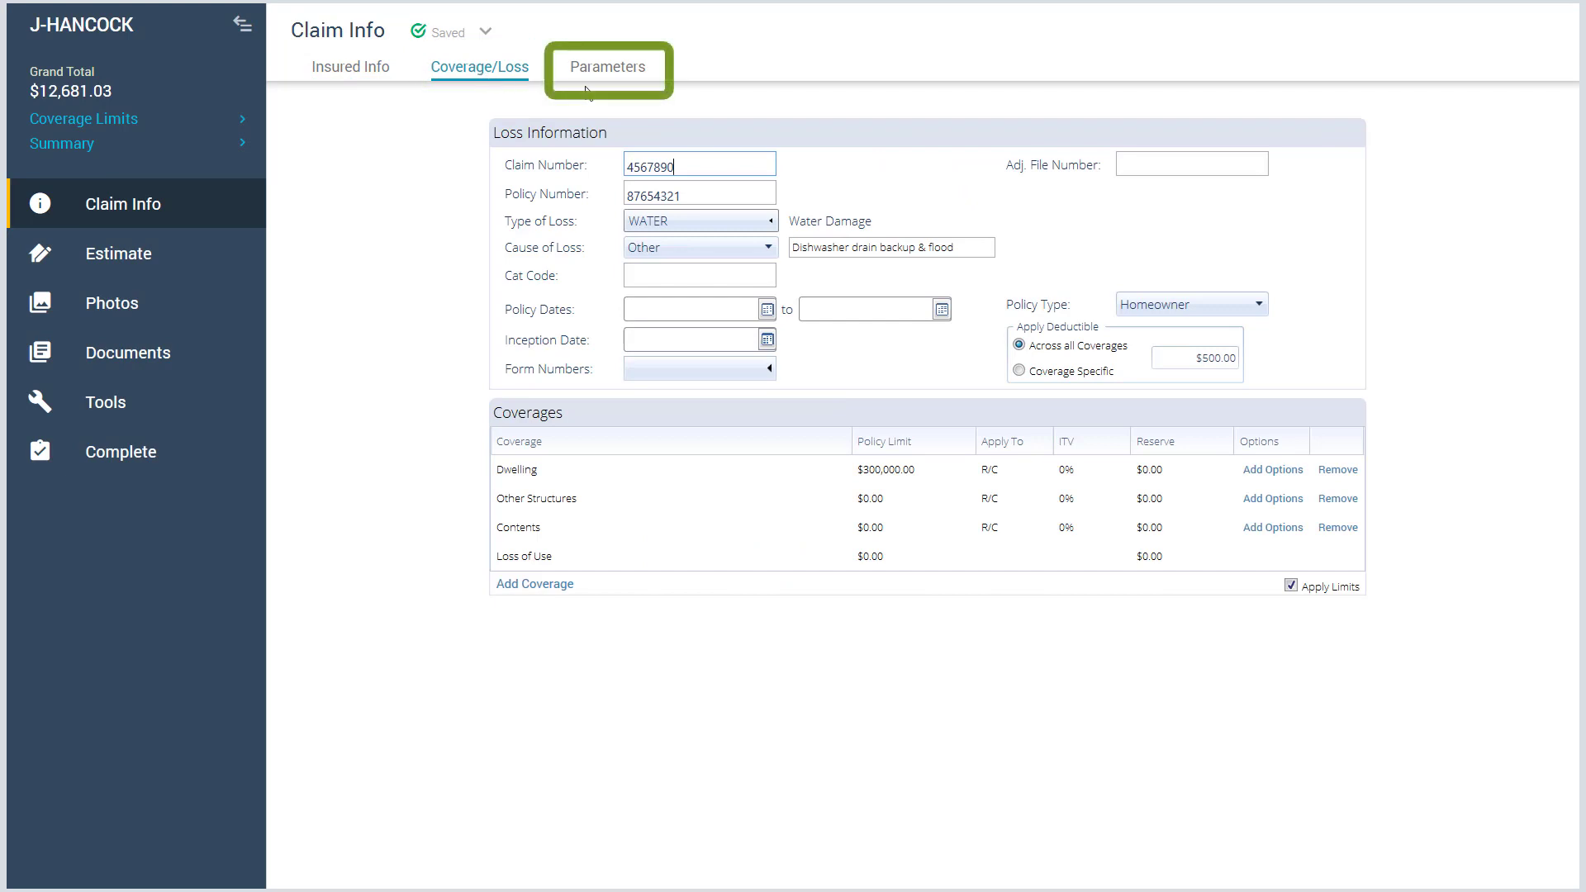
left_click(608, 68)
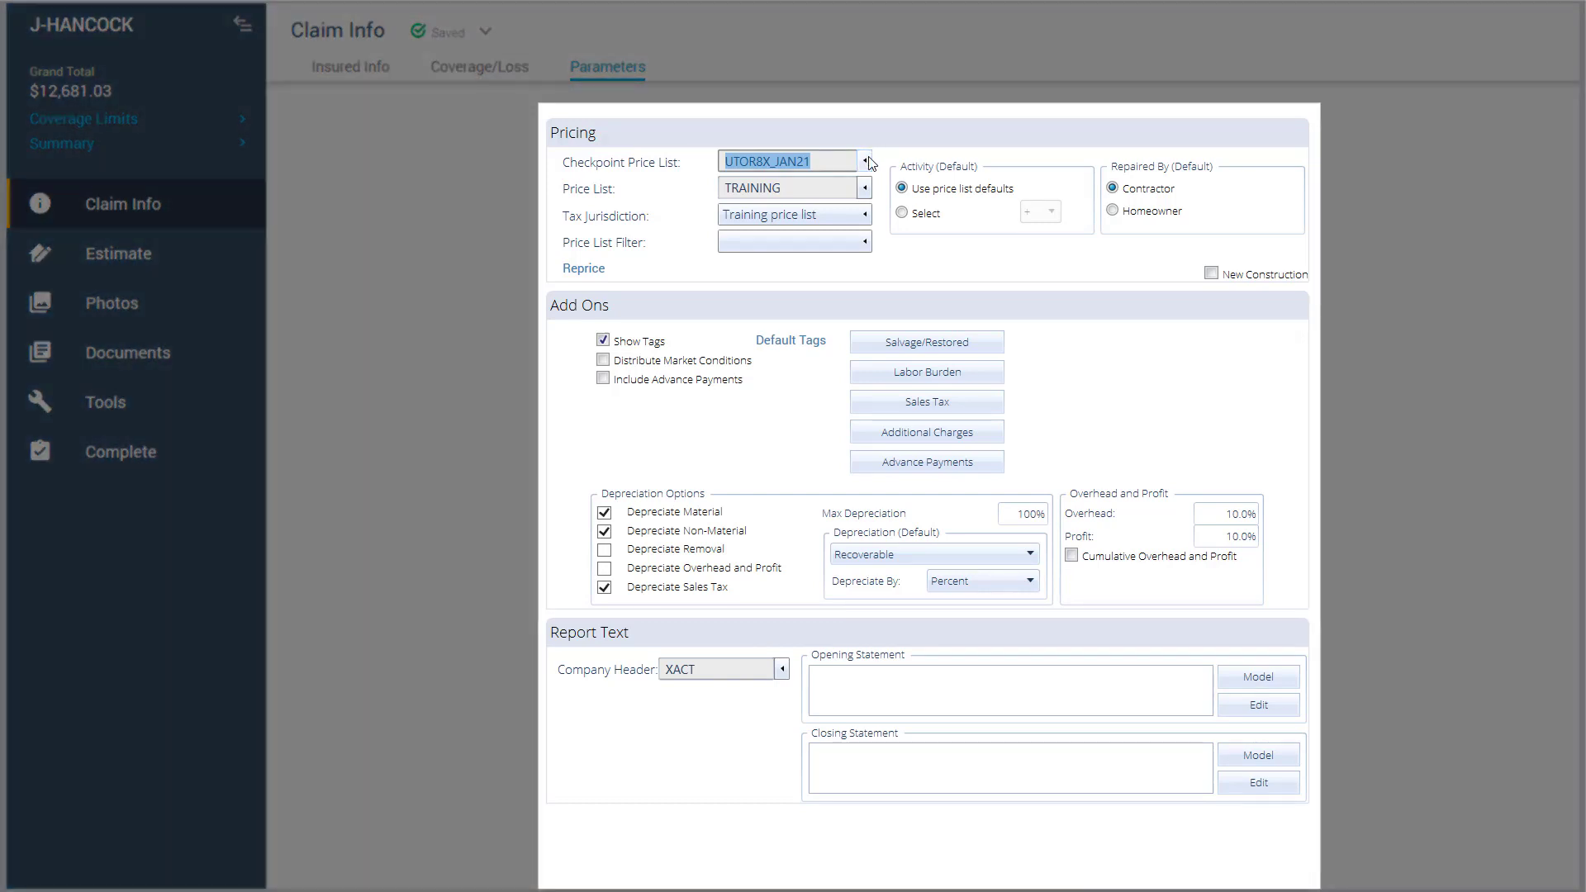
left_click(866, 161)
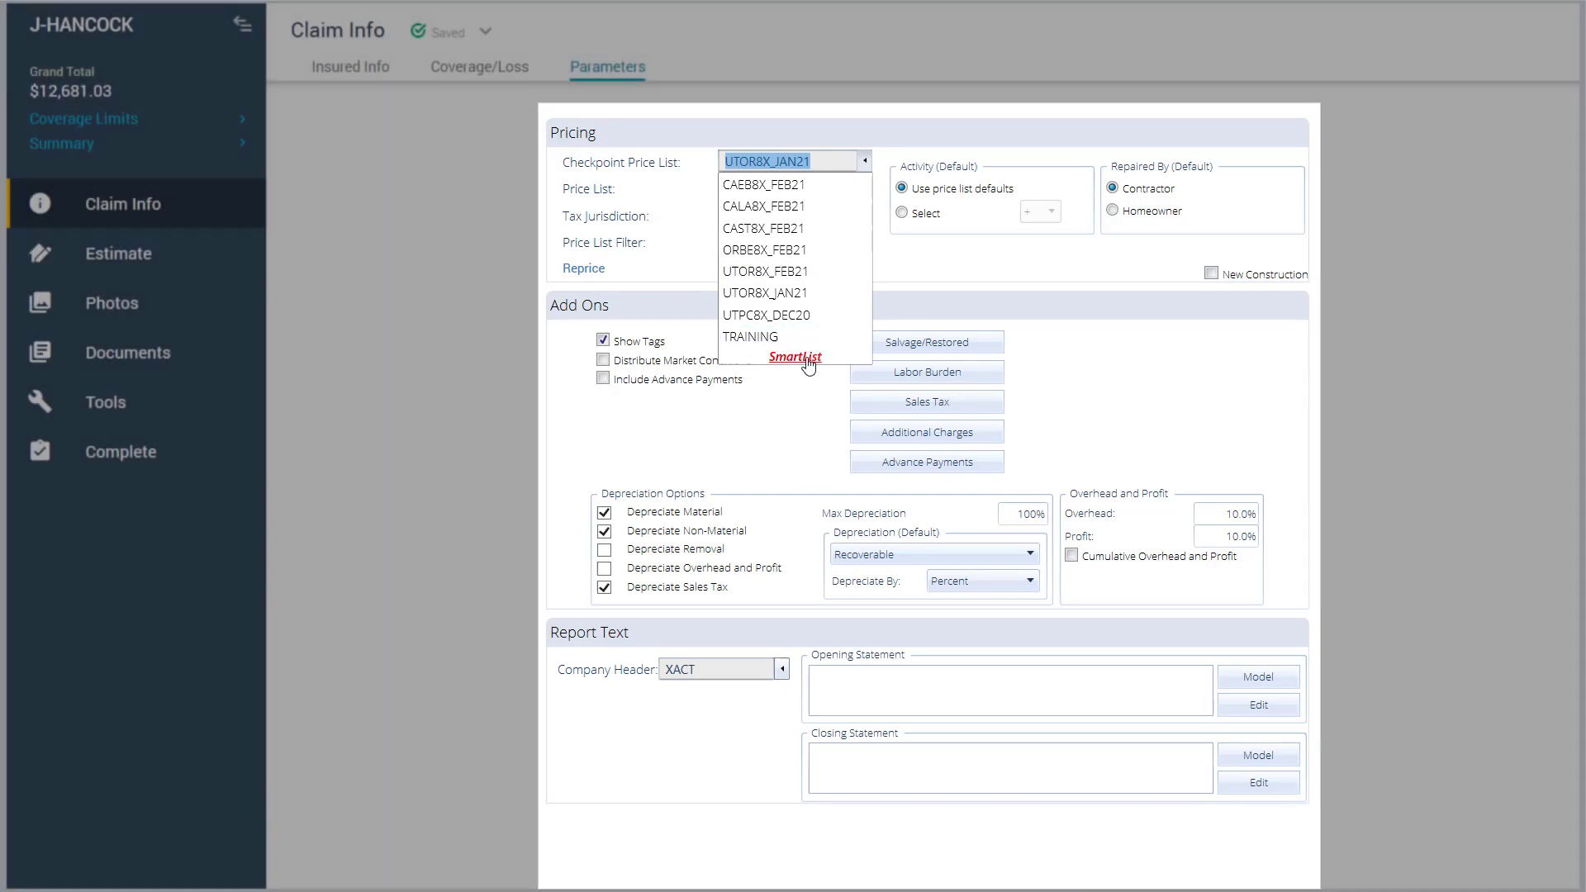
left_click(807, 361)
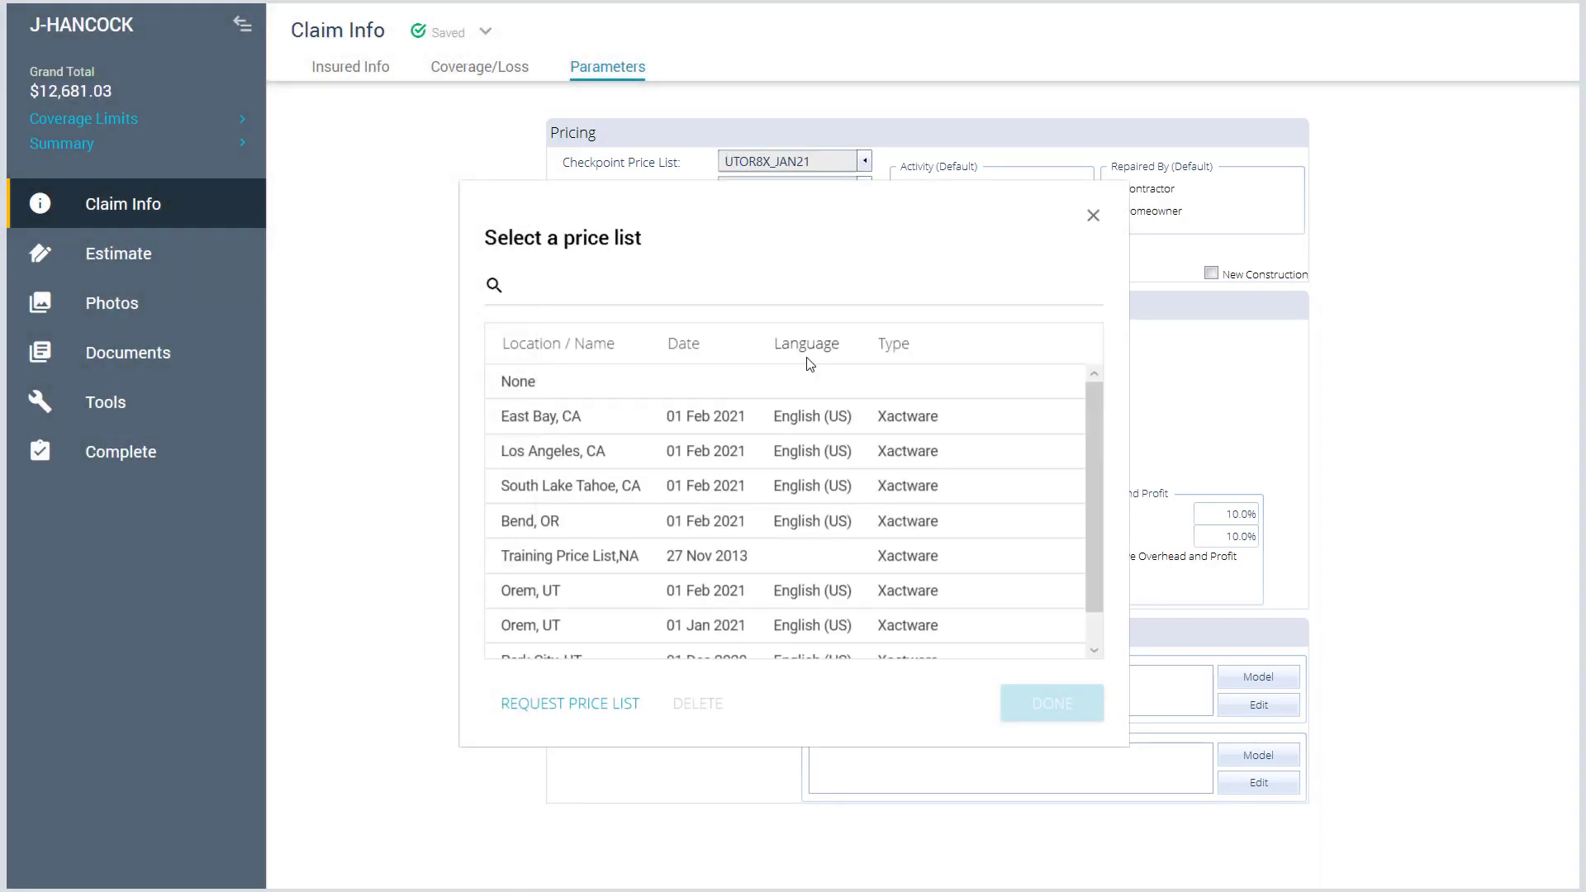
Step: Request a price list for zip 02420, dated 3/2/2021, with the Carrier profile
left_click(573, 702)
left_click(675, 391)
type("0")
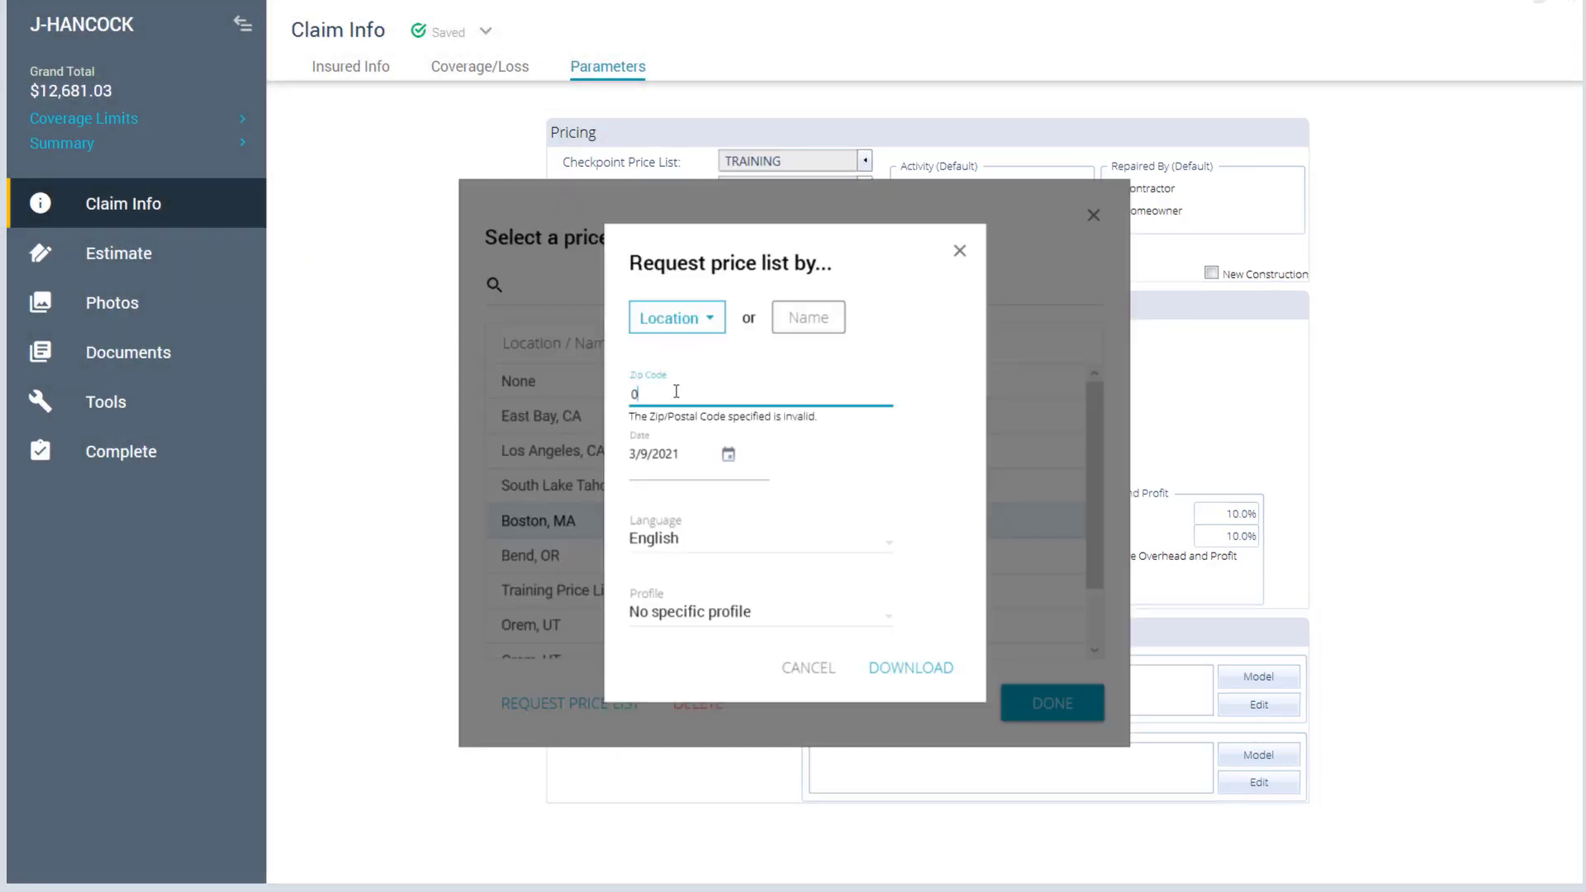
type("2420")
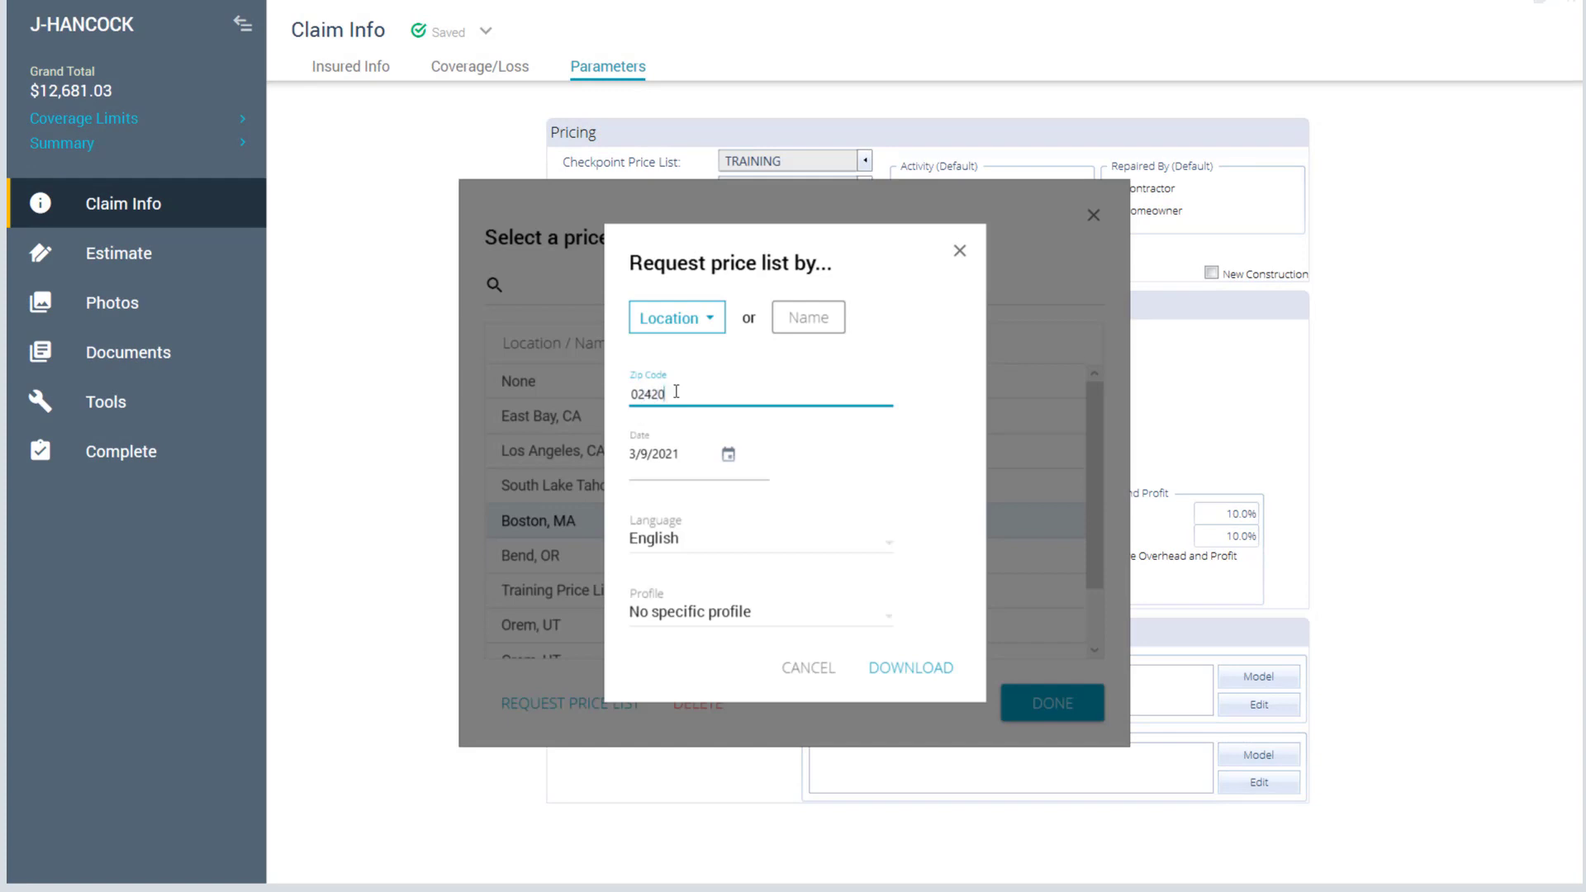
left_click(728, 454)
left_click(733, 625)
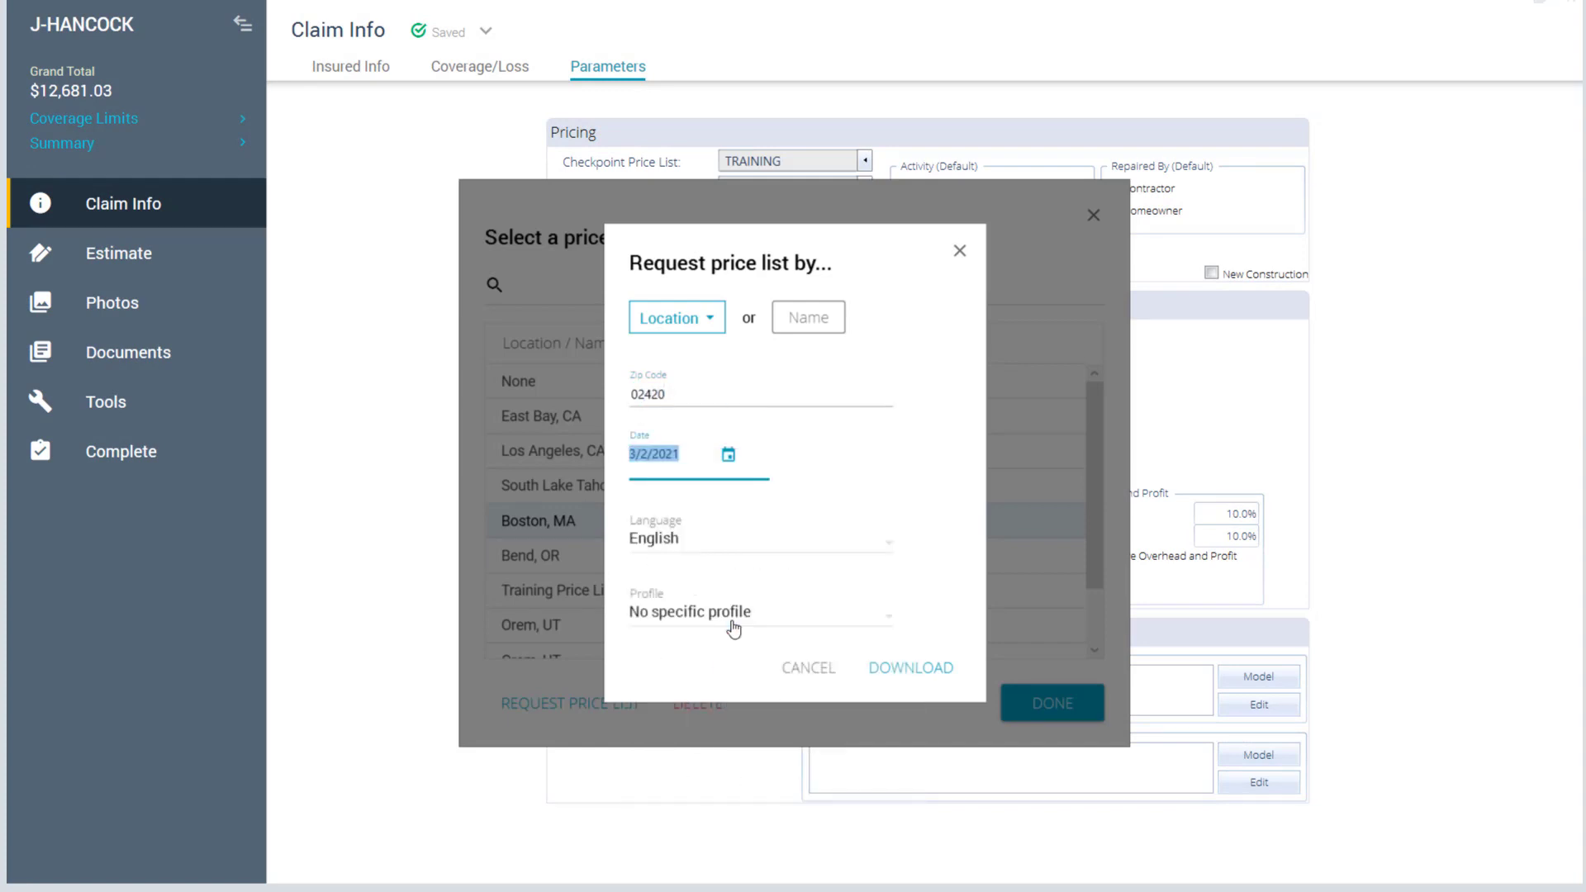
left_click(732, 621)
left_click(719, 650)
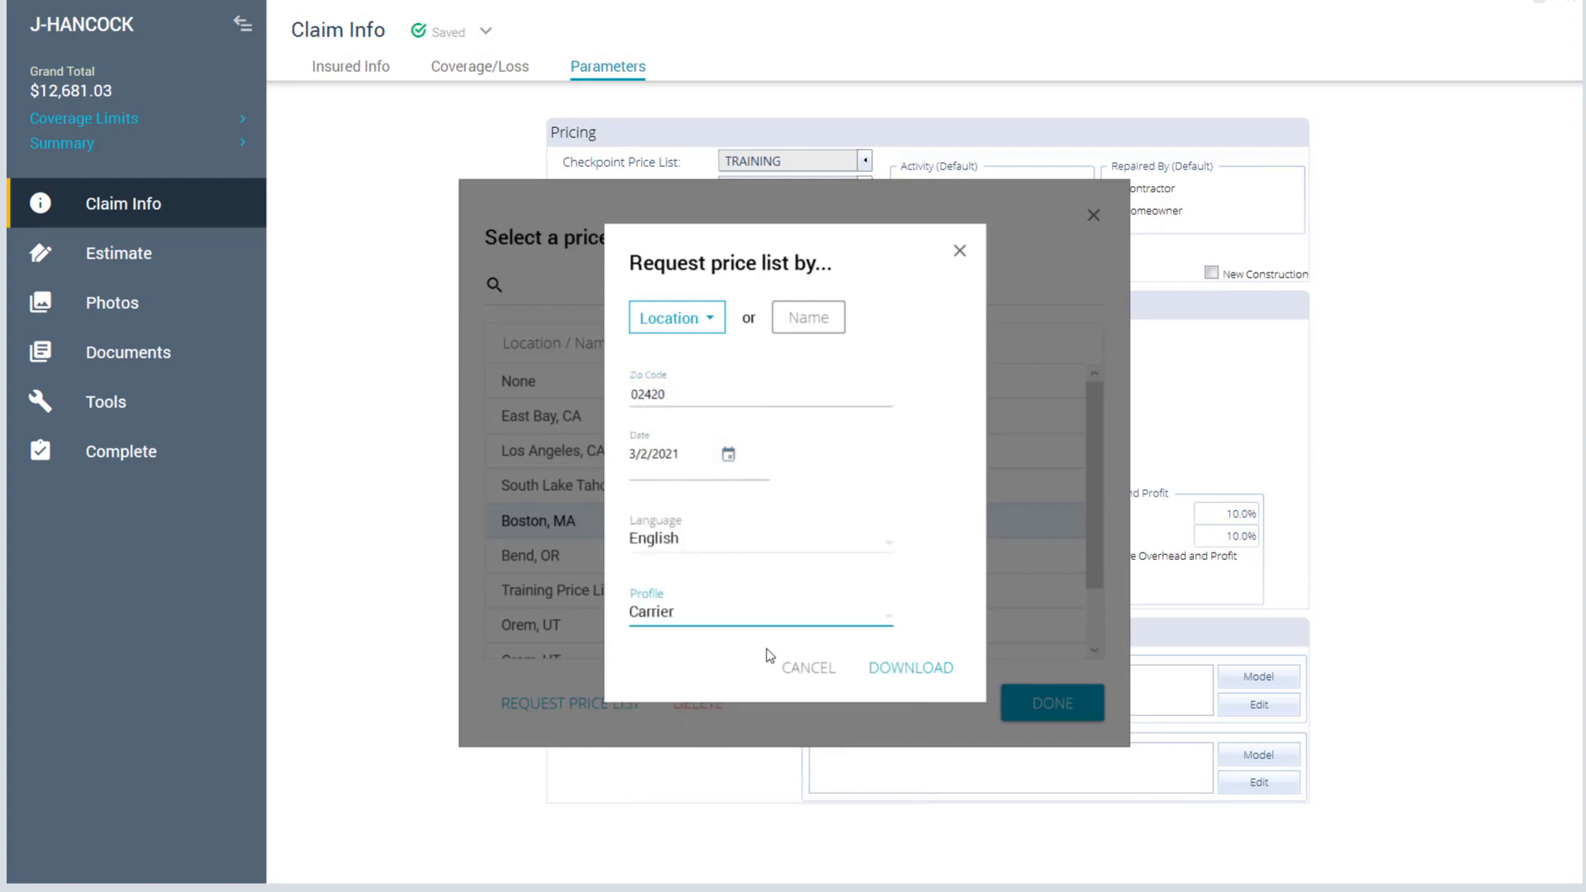
Step: Download the Boston, MA price list and confirm it as the checkpoint price list
left_click(912, 669)
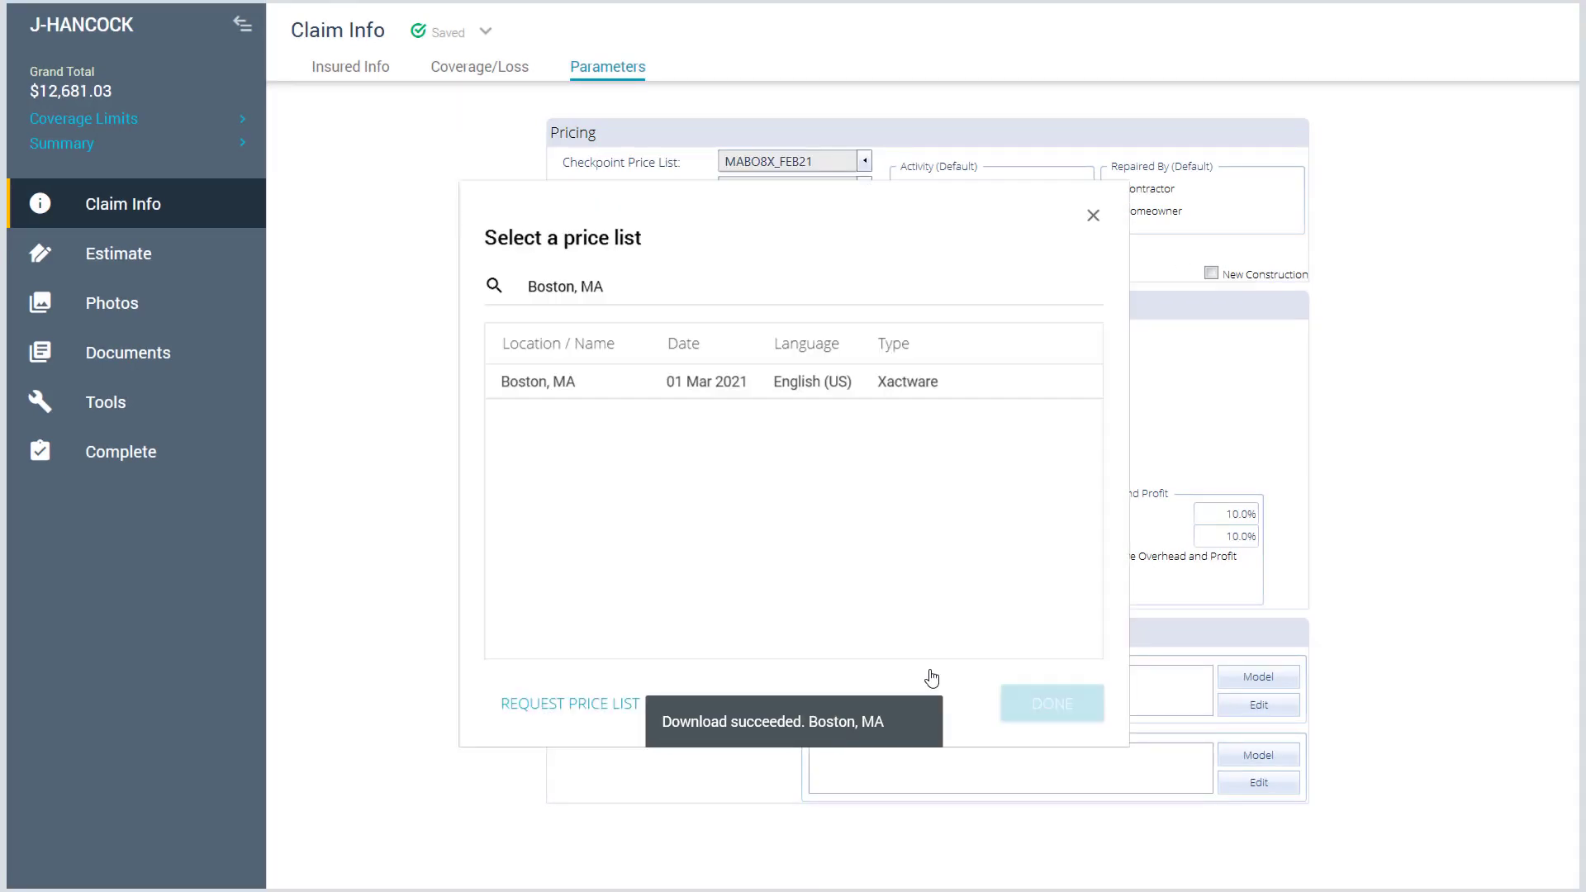
left_click(757, 392)
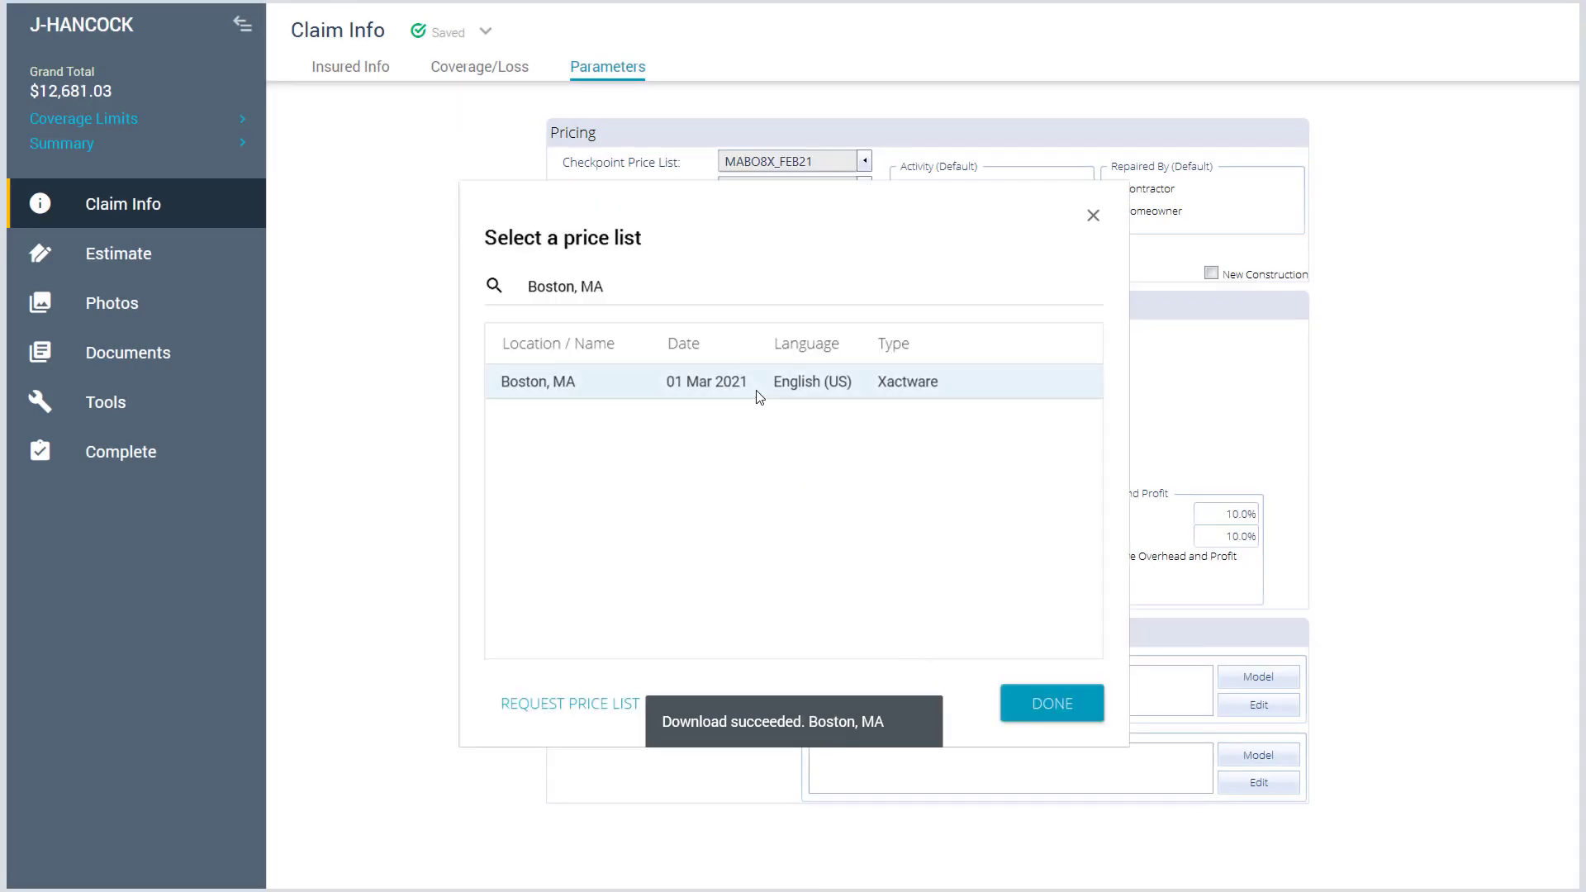
left_click(1053, 701)
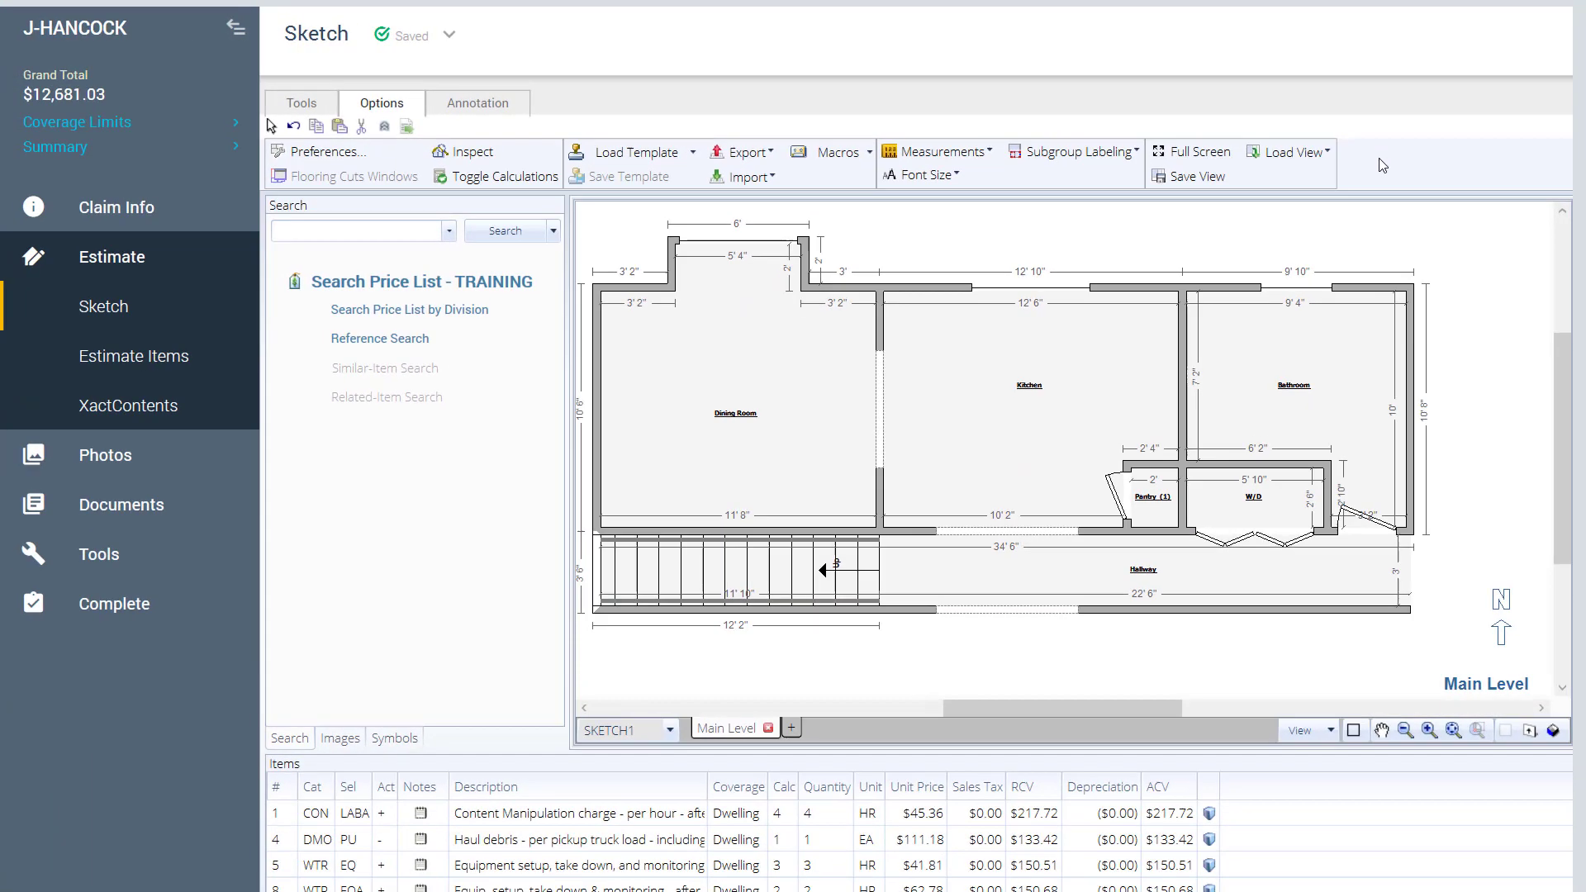
Step: Expand the sketch and save the current 3-D view as TOPVIEW
left_click(1195, 149)
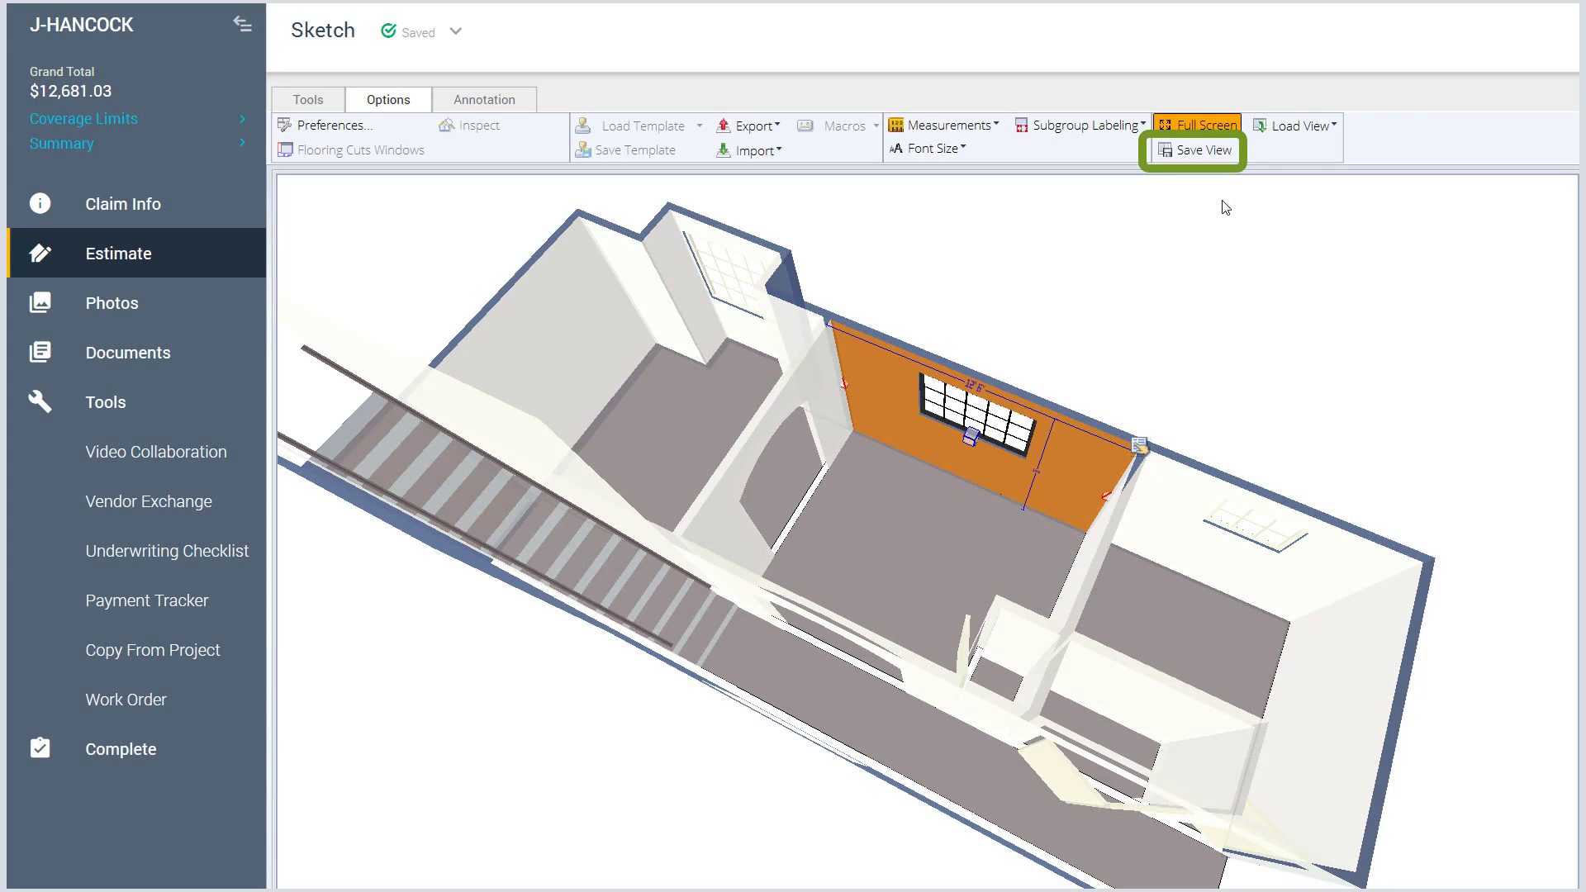
left_click(1199, 151)
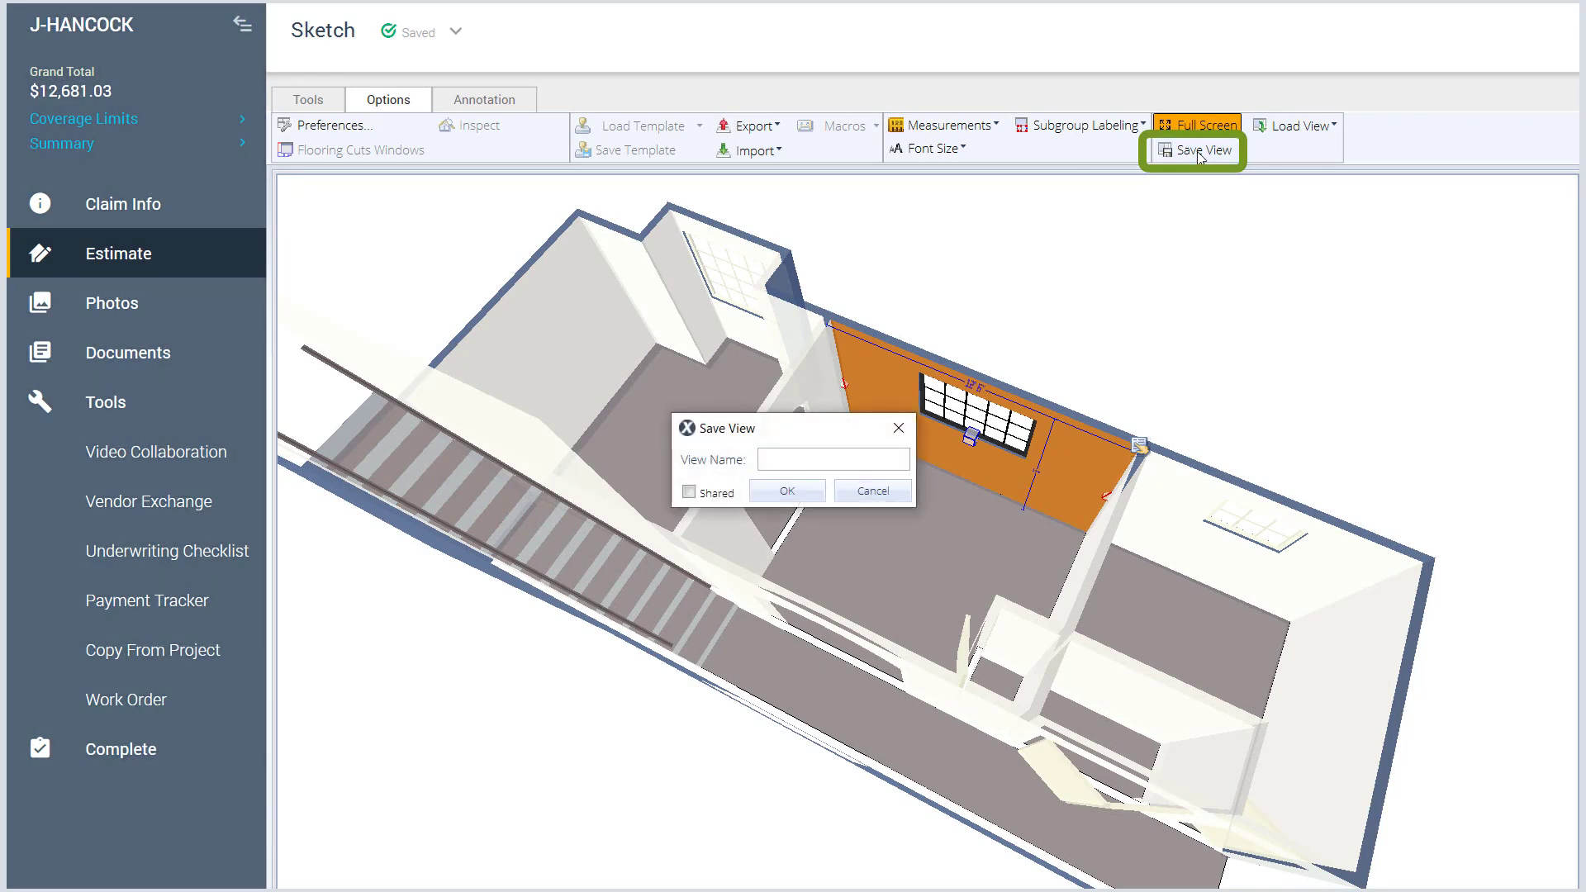
left_click(869, 456)
type("TOPVIEW")
left_click(799, 493)
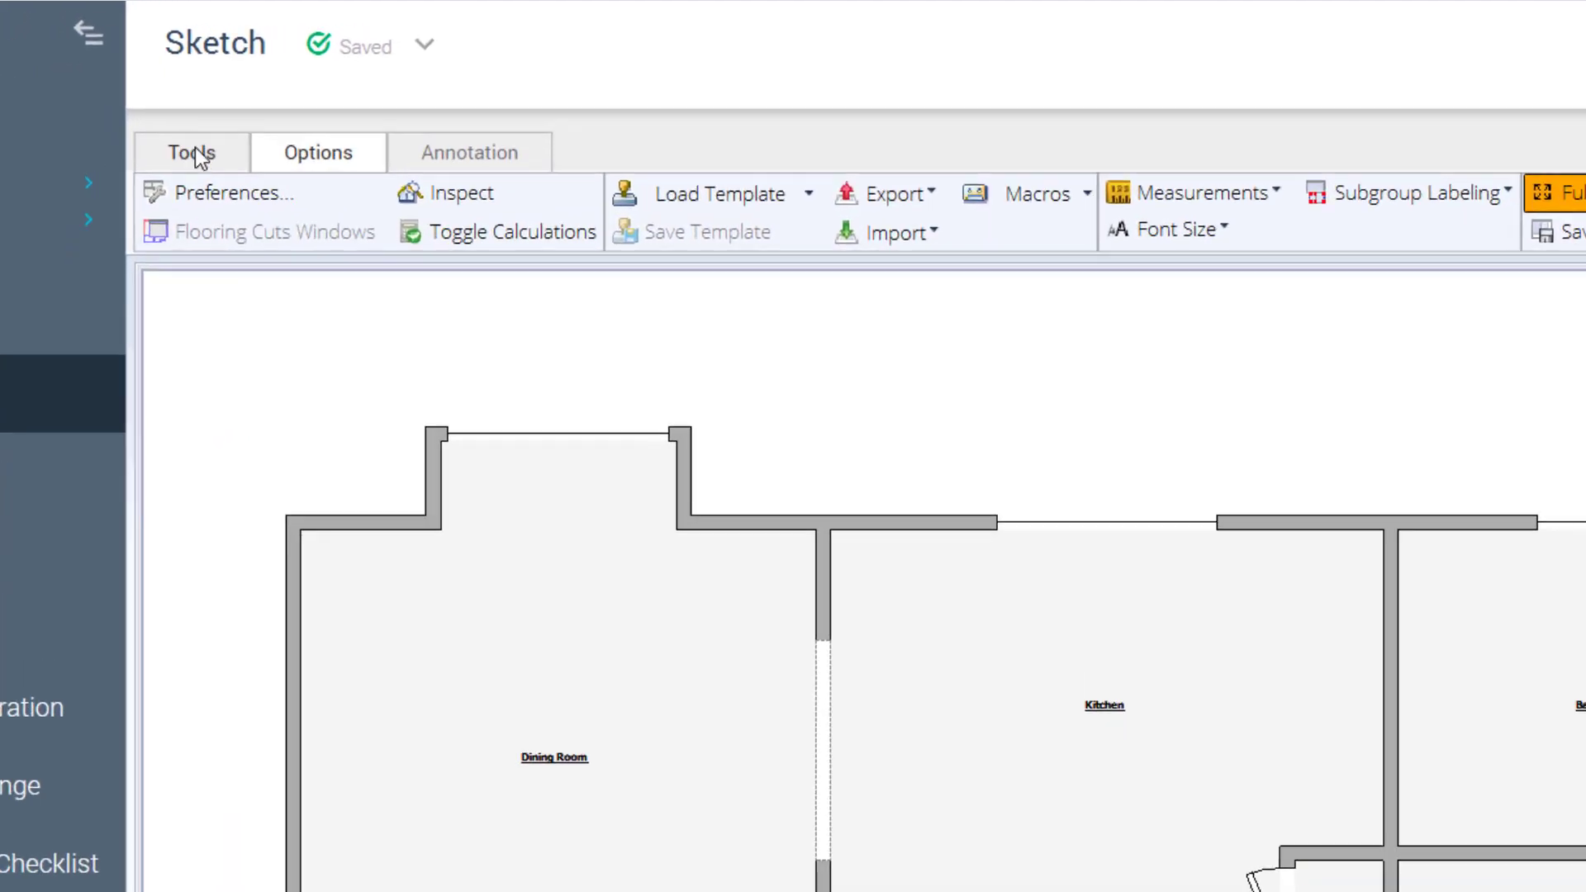
left_click(192, 152)
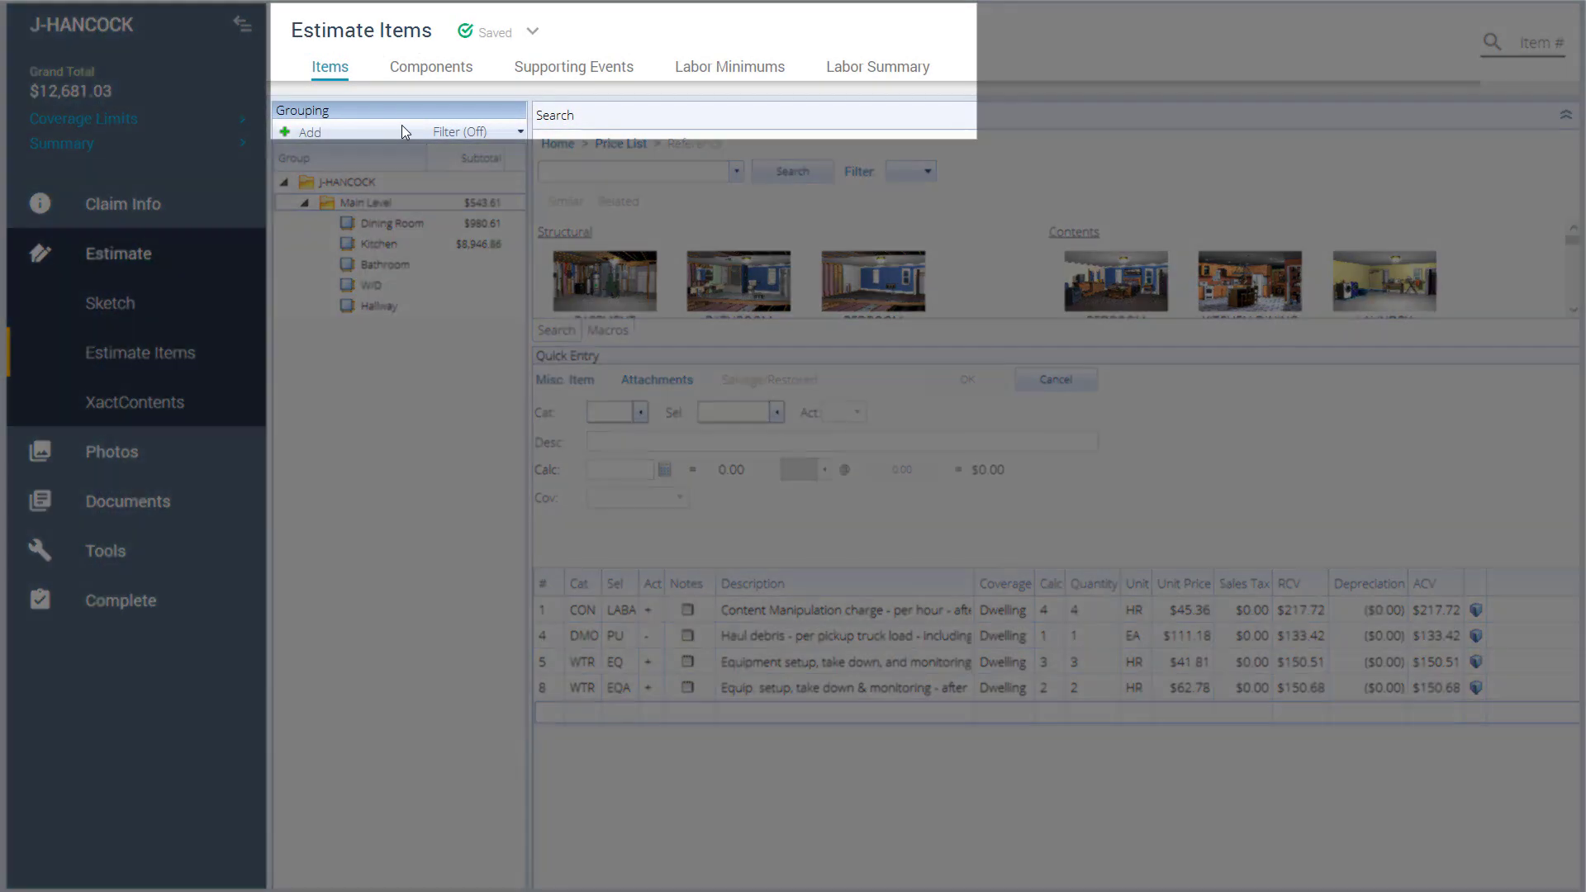
Step: Review the Components, Supporting Events, Labor Minimums and Labor Summary tabs of Estimate Items
left_click(431, 66)
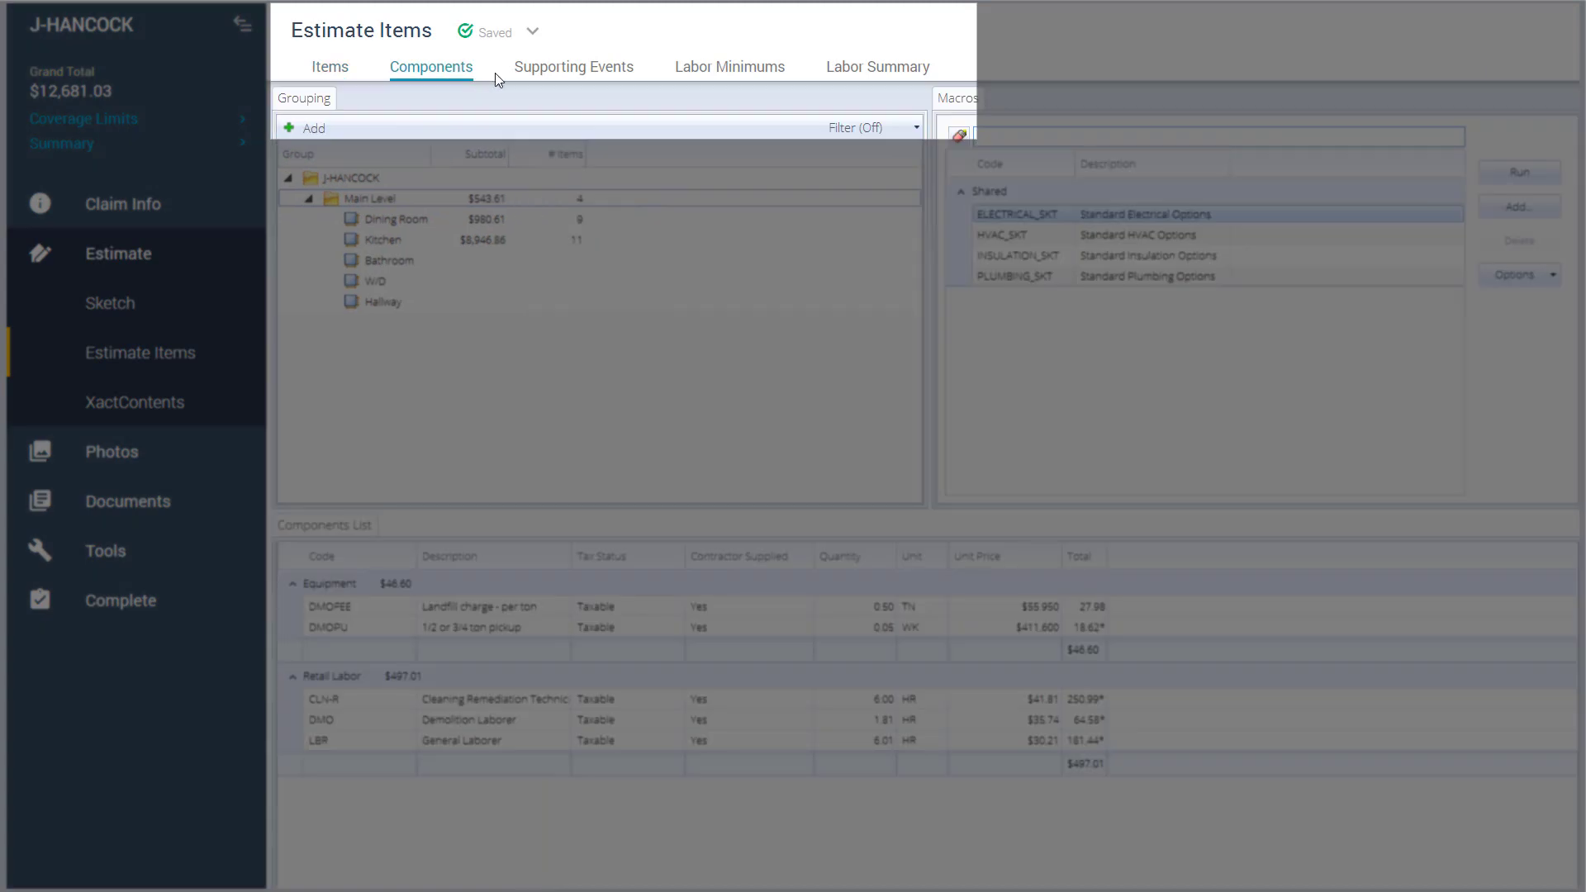
left_click(563, 79)
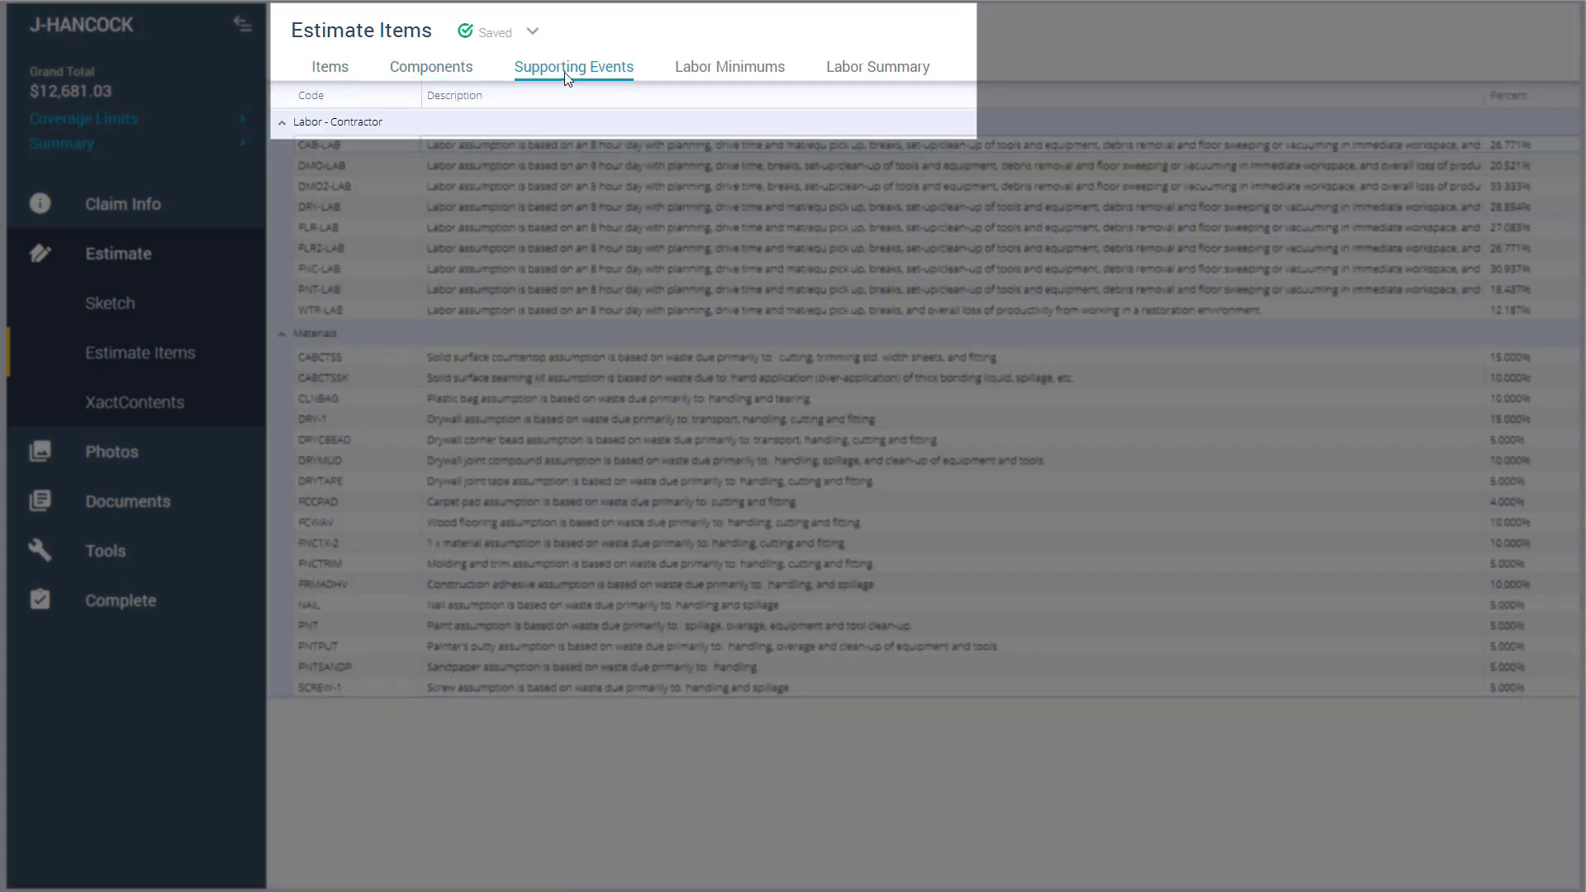
left_click(745, 76)
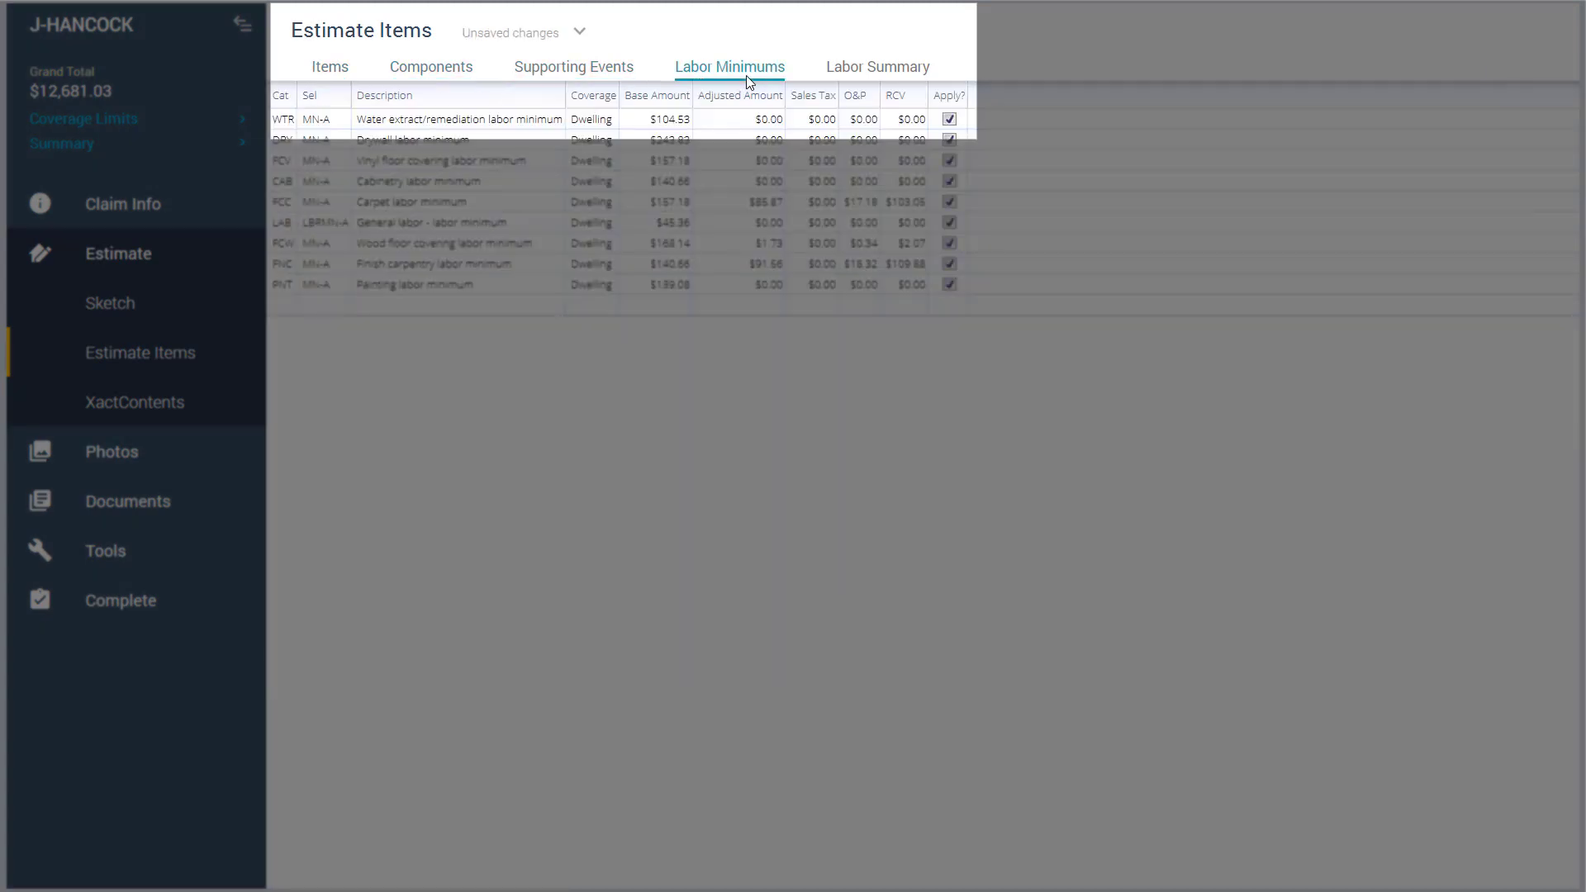
left_click(857, 74)
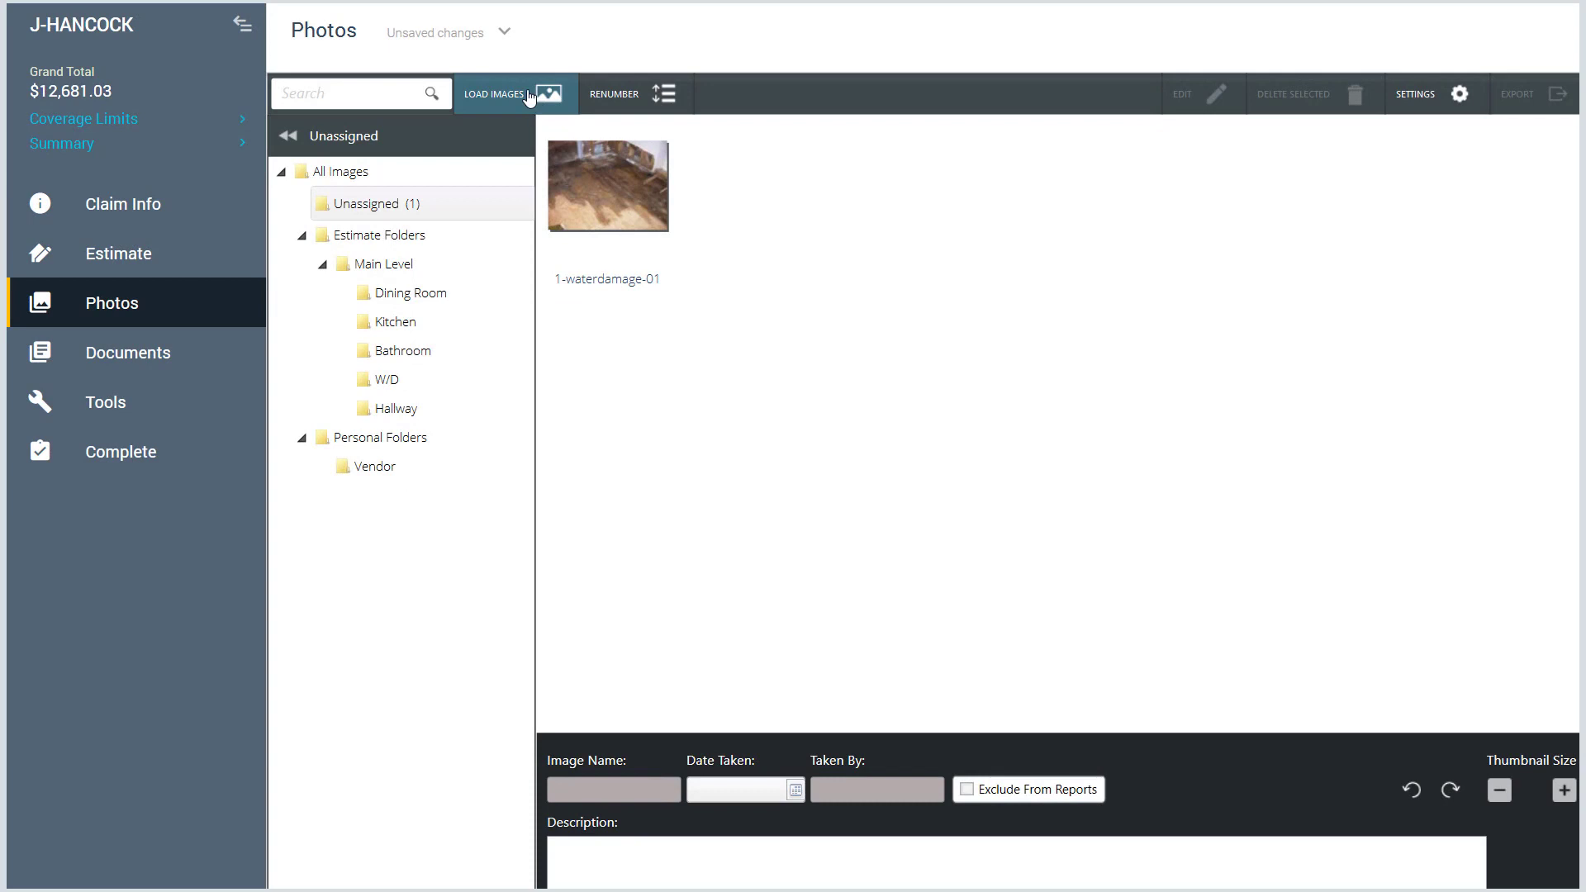
Step: Load the 2-waterdamage-02 photo and pin waterdamage-01 onto the Kitchen in the sketch
left_click(529, 97)
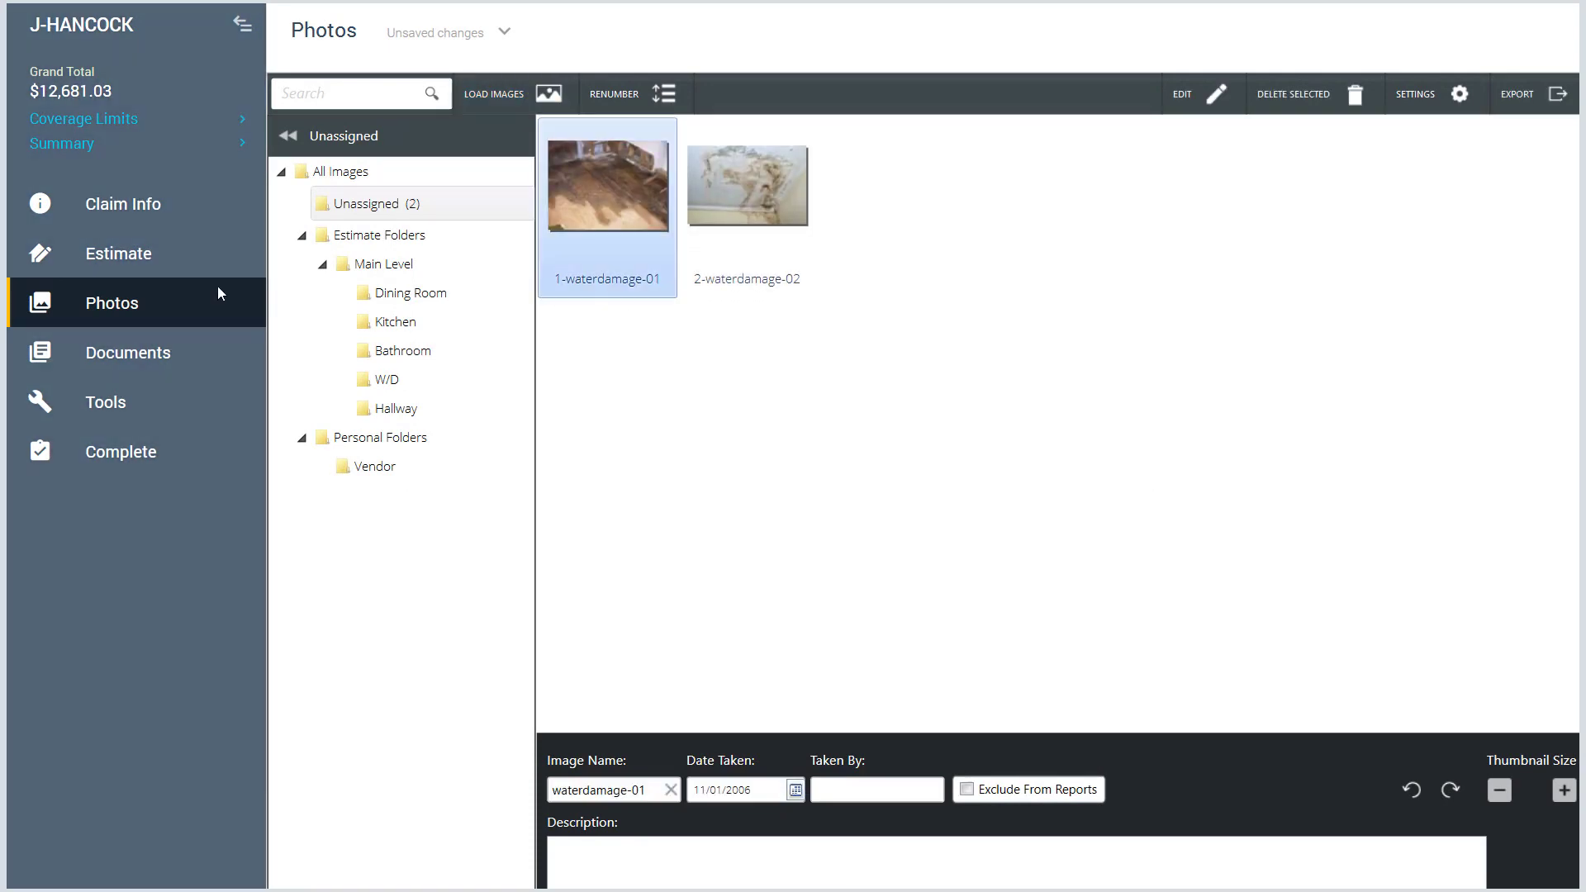
left_click(187, 250)
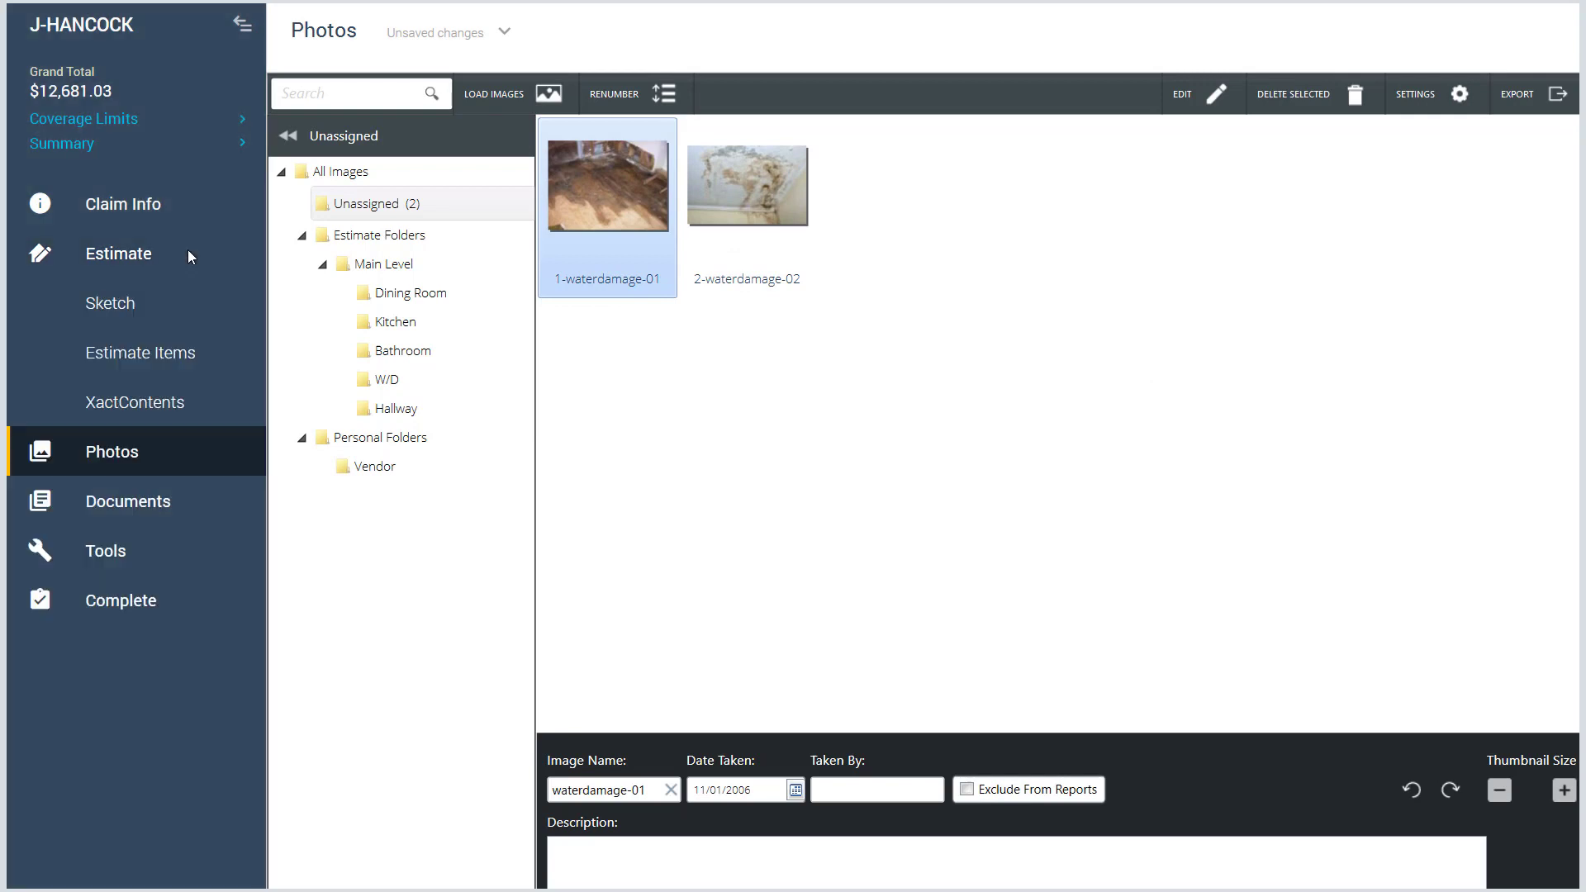
left_click(193, 299)
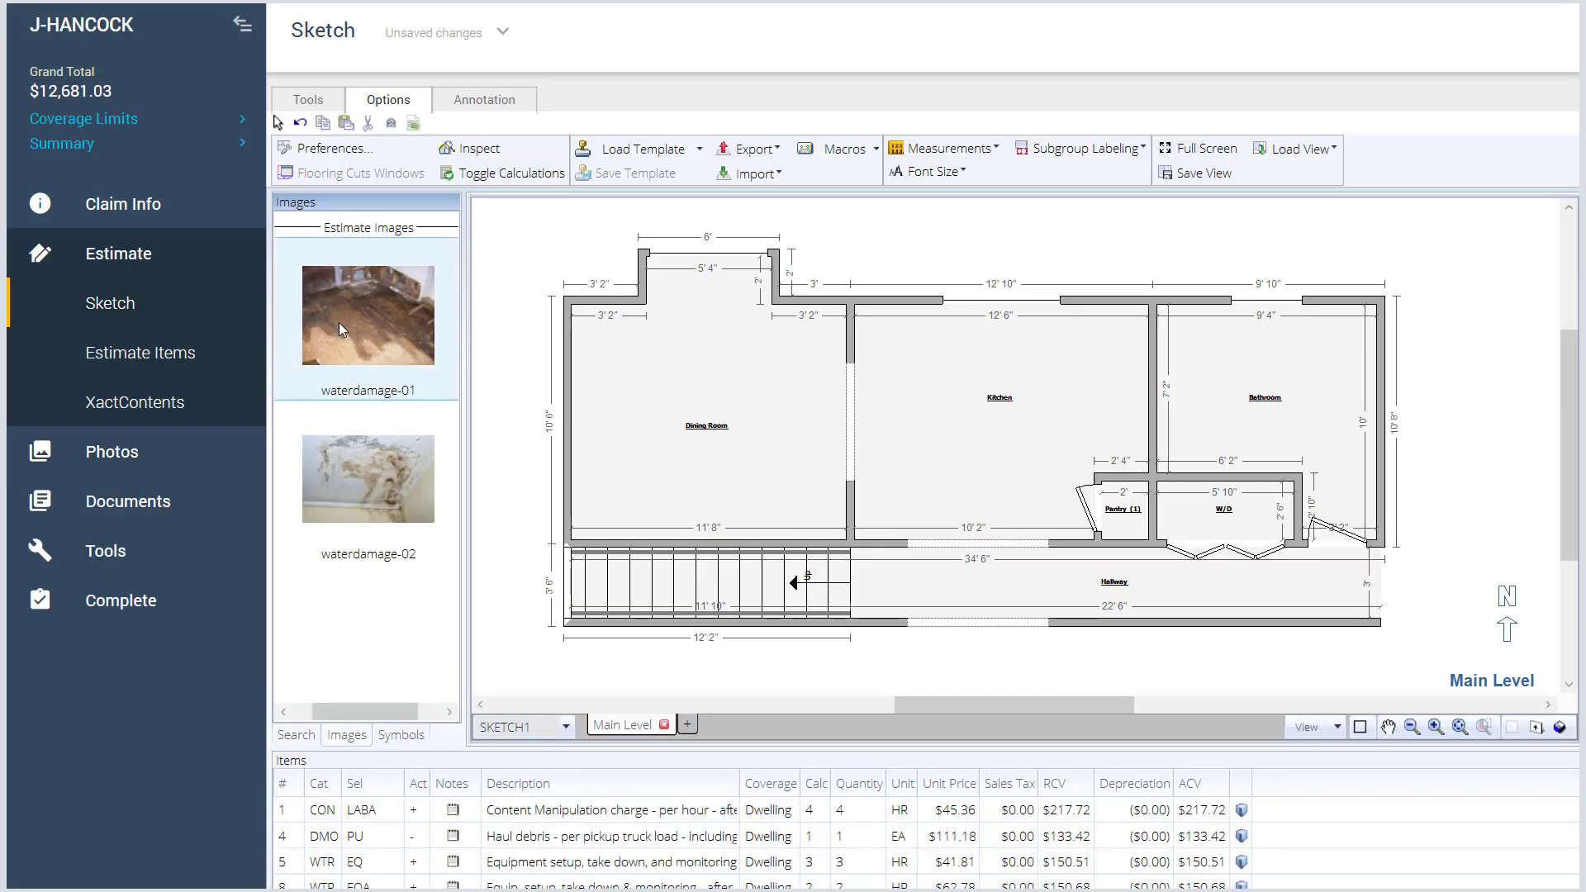
left_click_drag(338, 322, 870, 350)
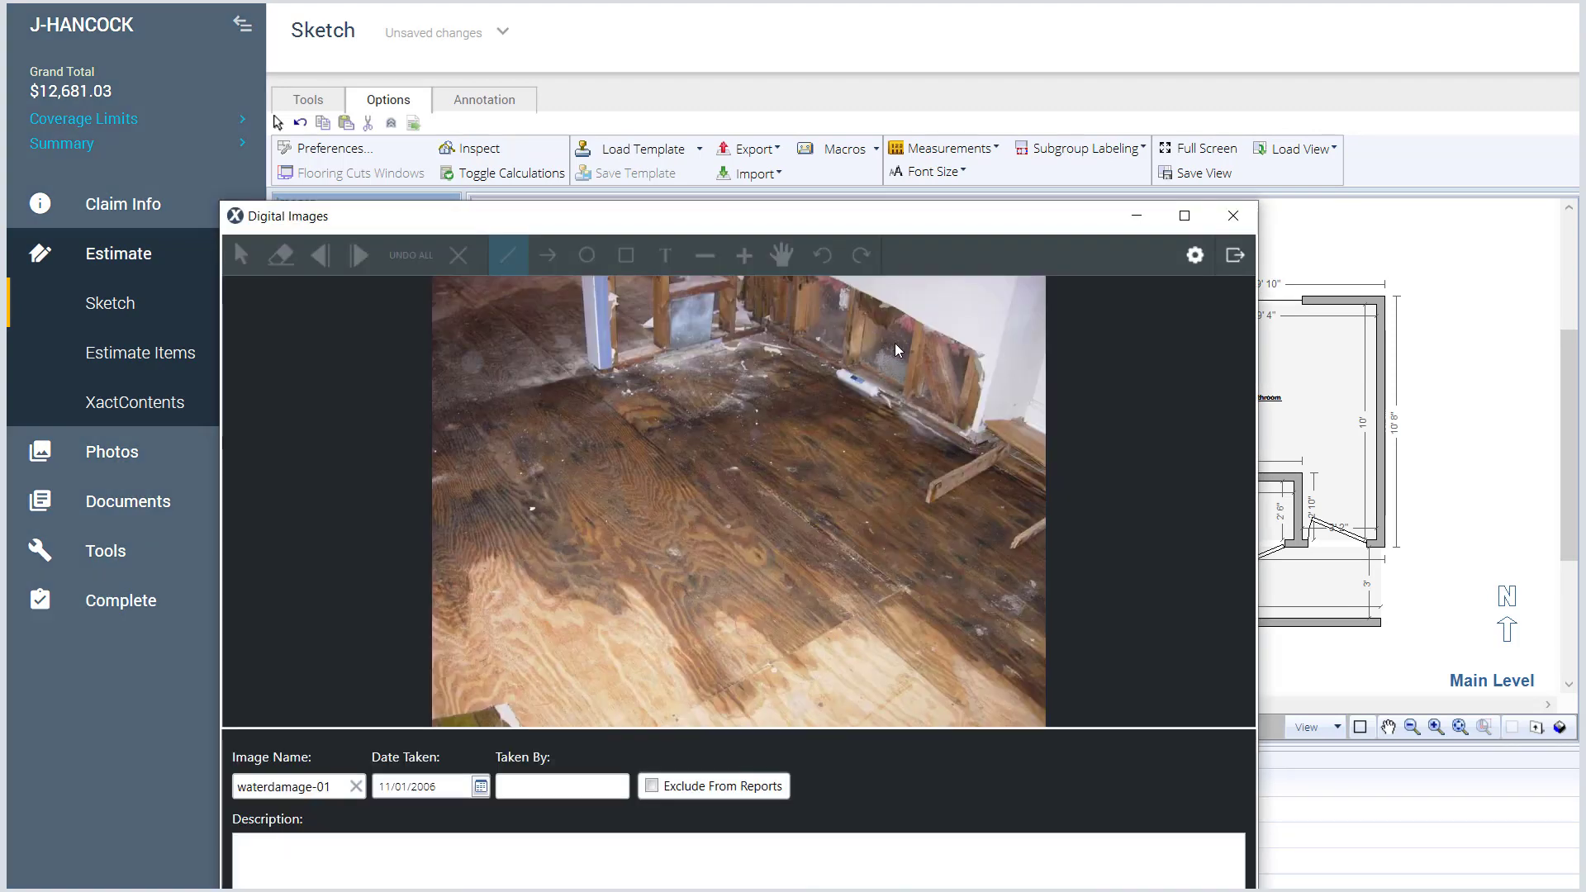
left_click(1248, 216)
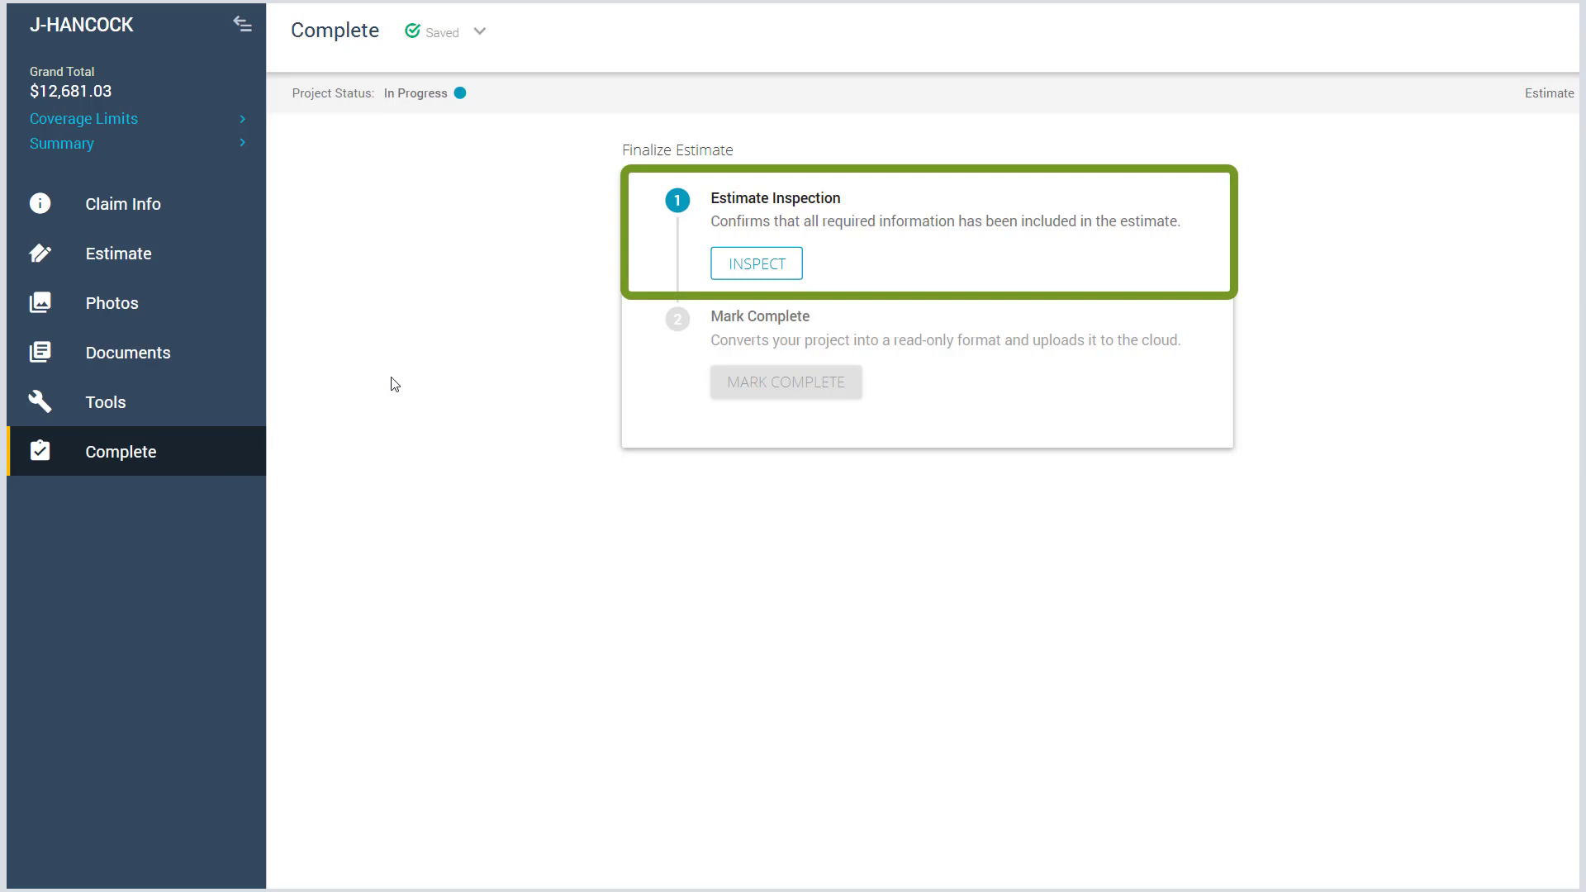
Step: Inspect the J-HANCOCK estimate and mark it complete, agreeing to resequence line numbers
left_click(732, 266)
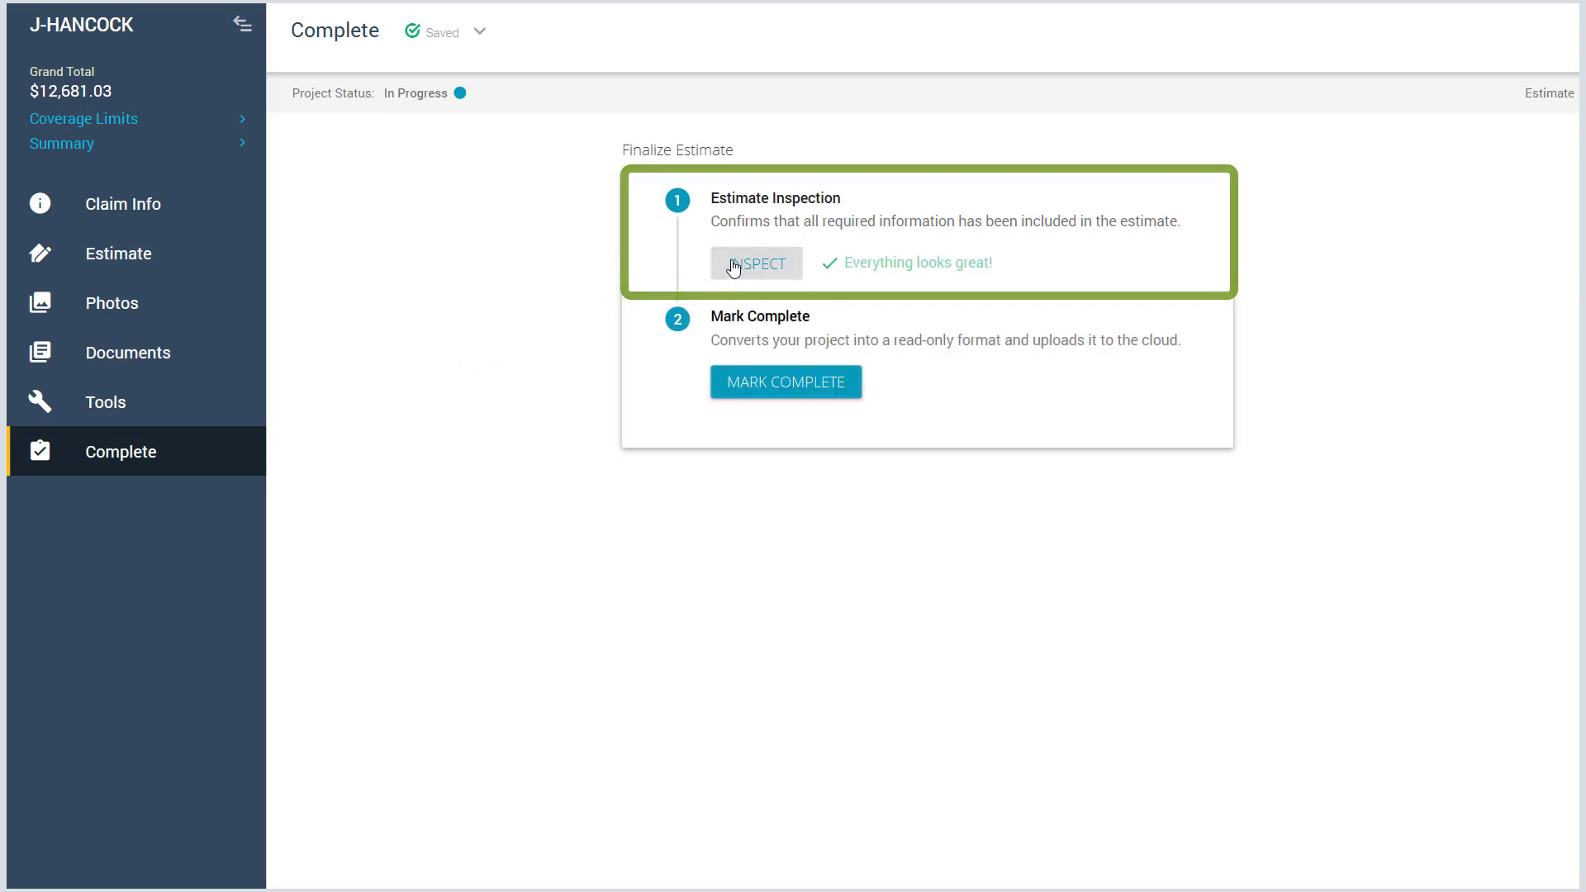
left_click(758, 386)
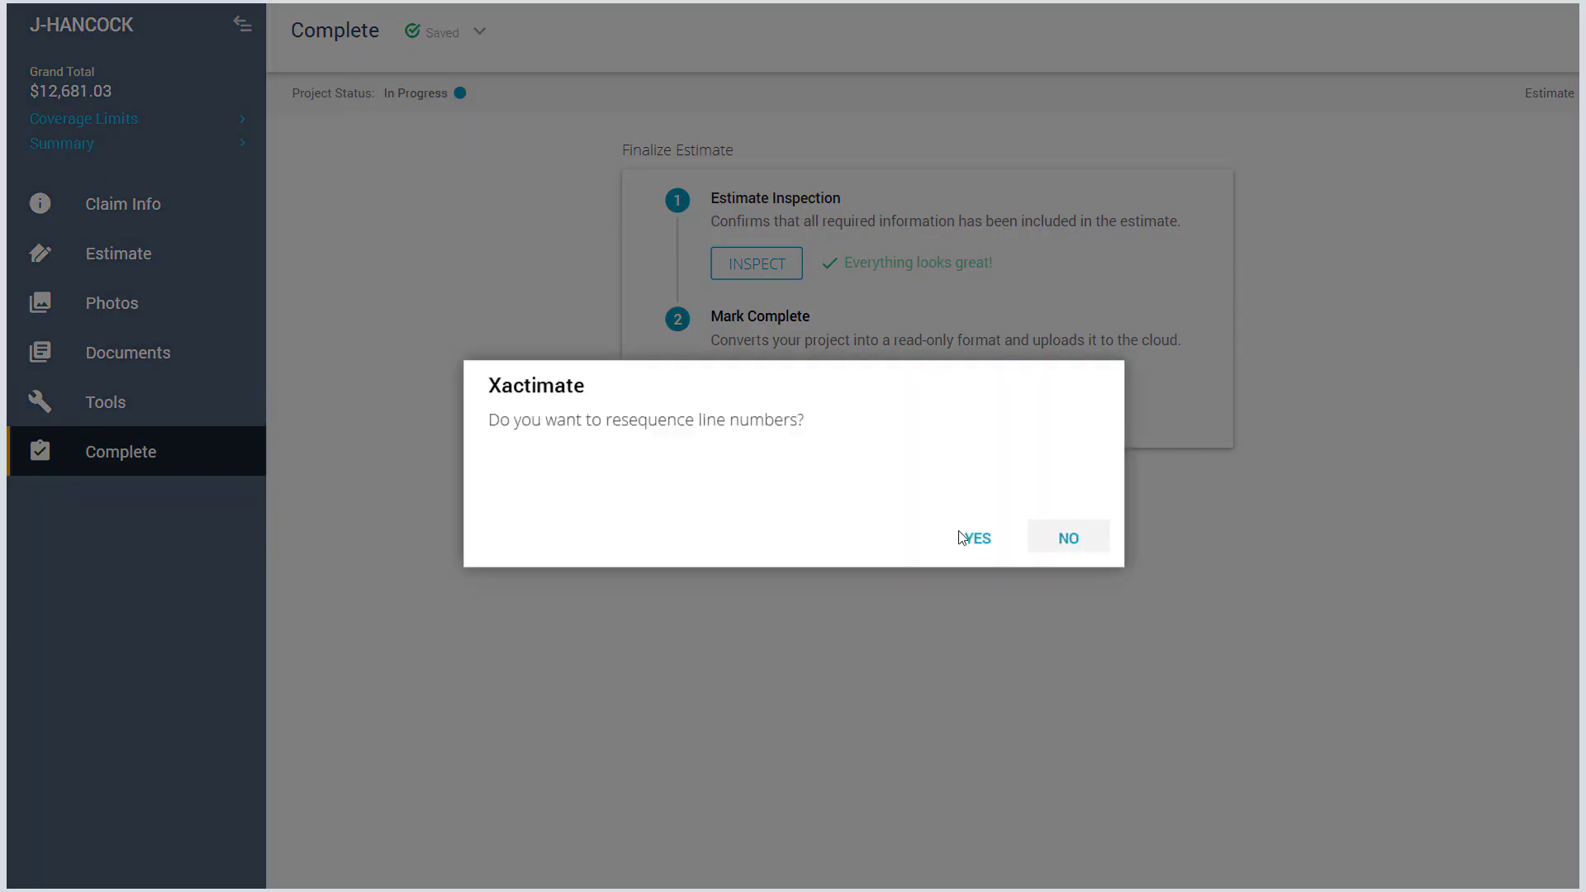
left_click(973, 538)
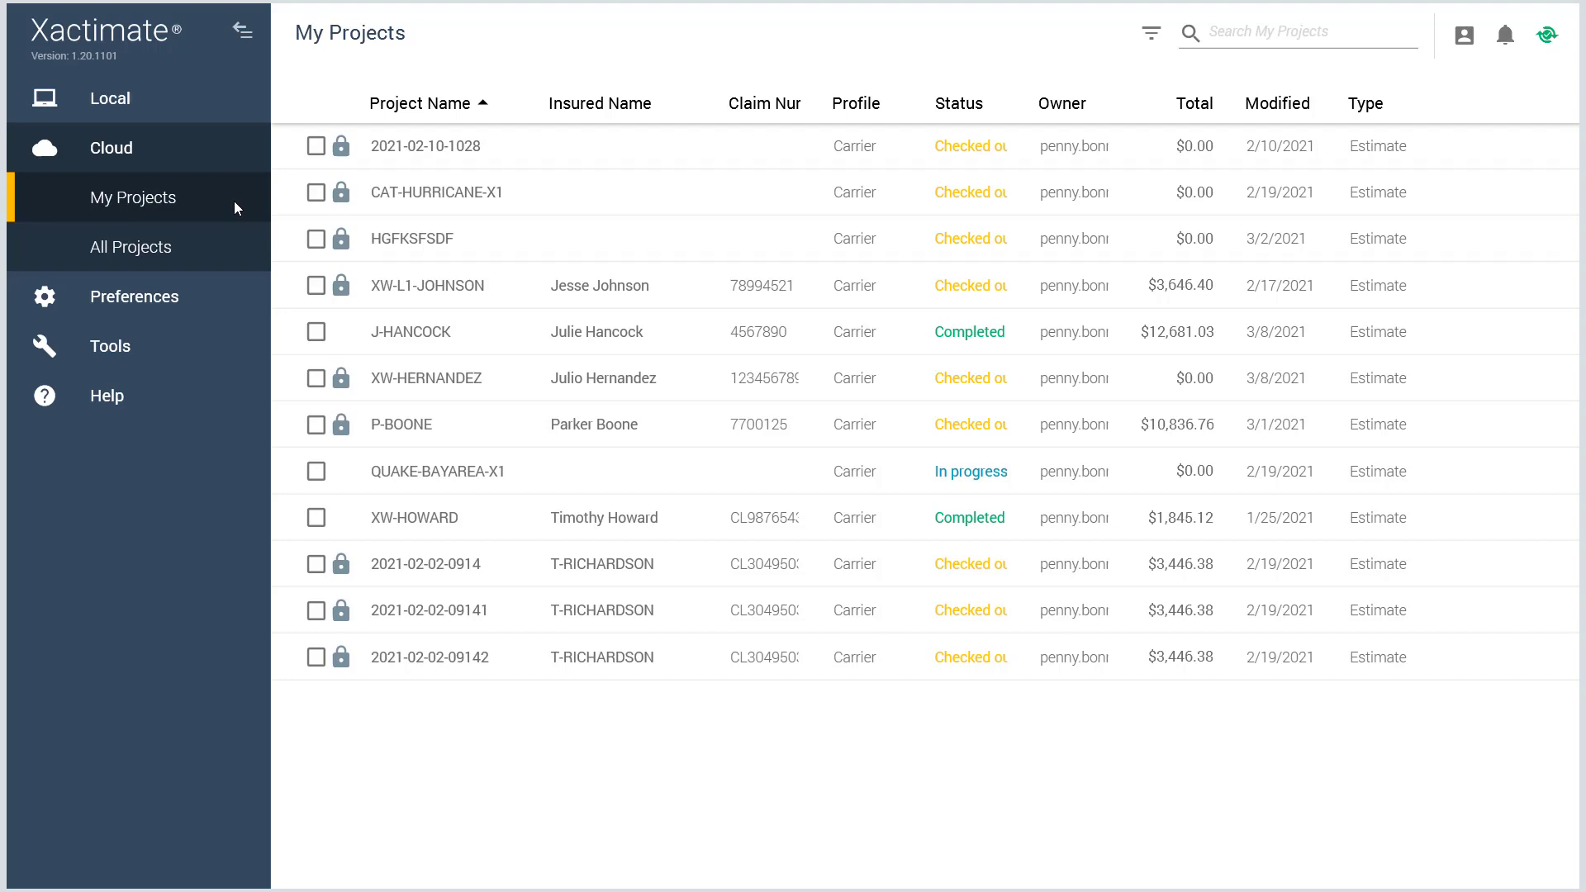
Step: Download the Completed J-HANCOCK copy to Local Projects and open it
left_click(316, 332)
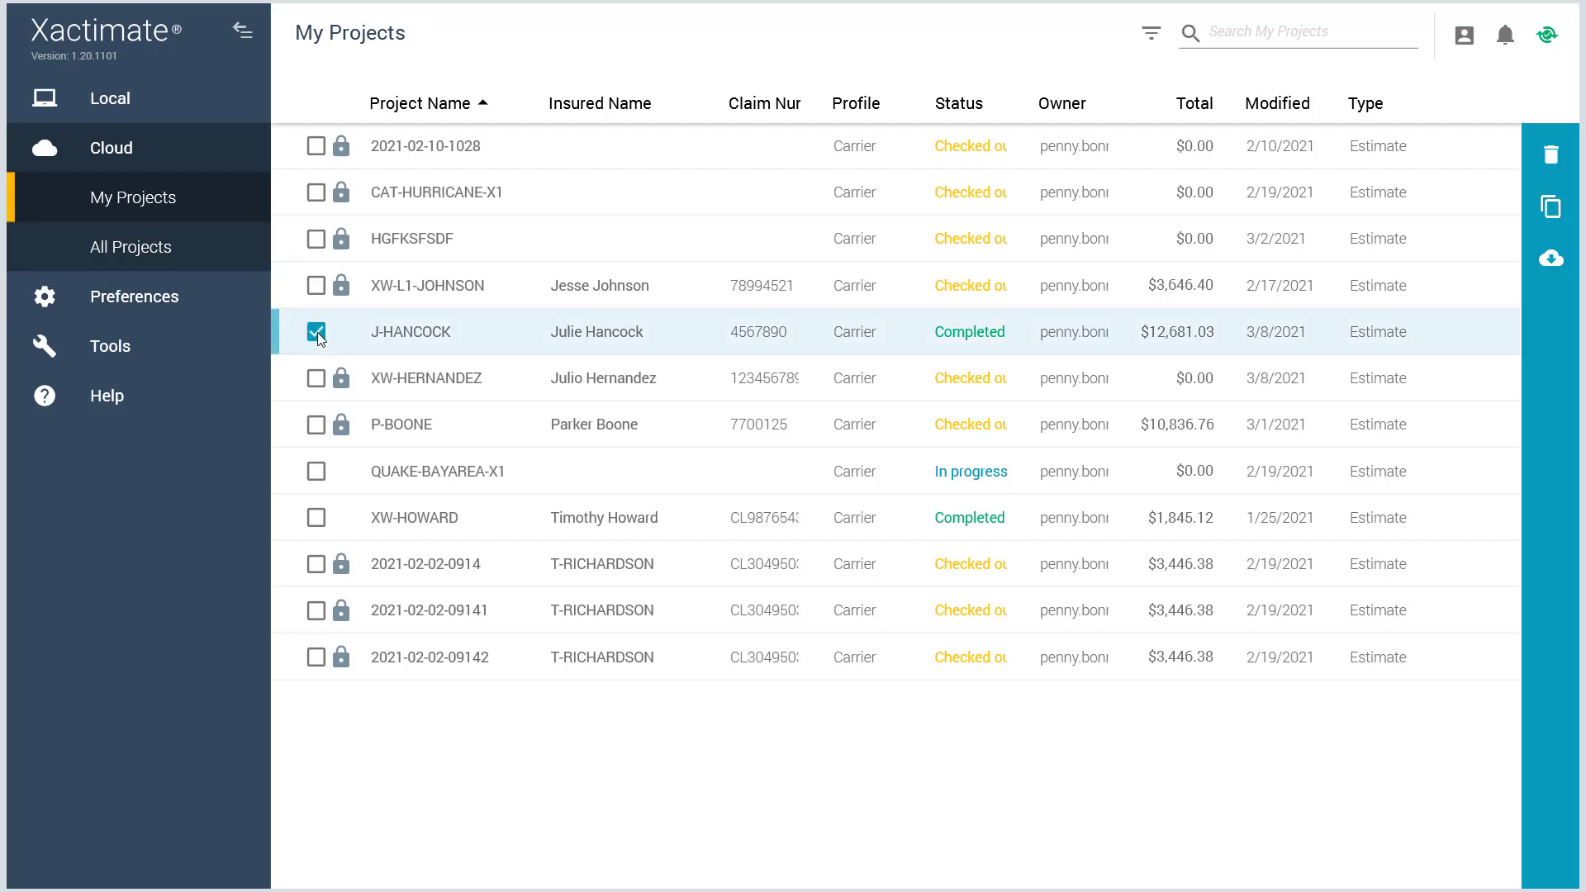
left_click(1551, 258)
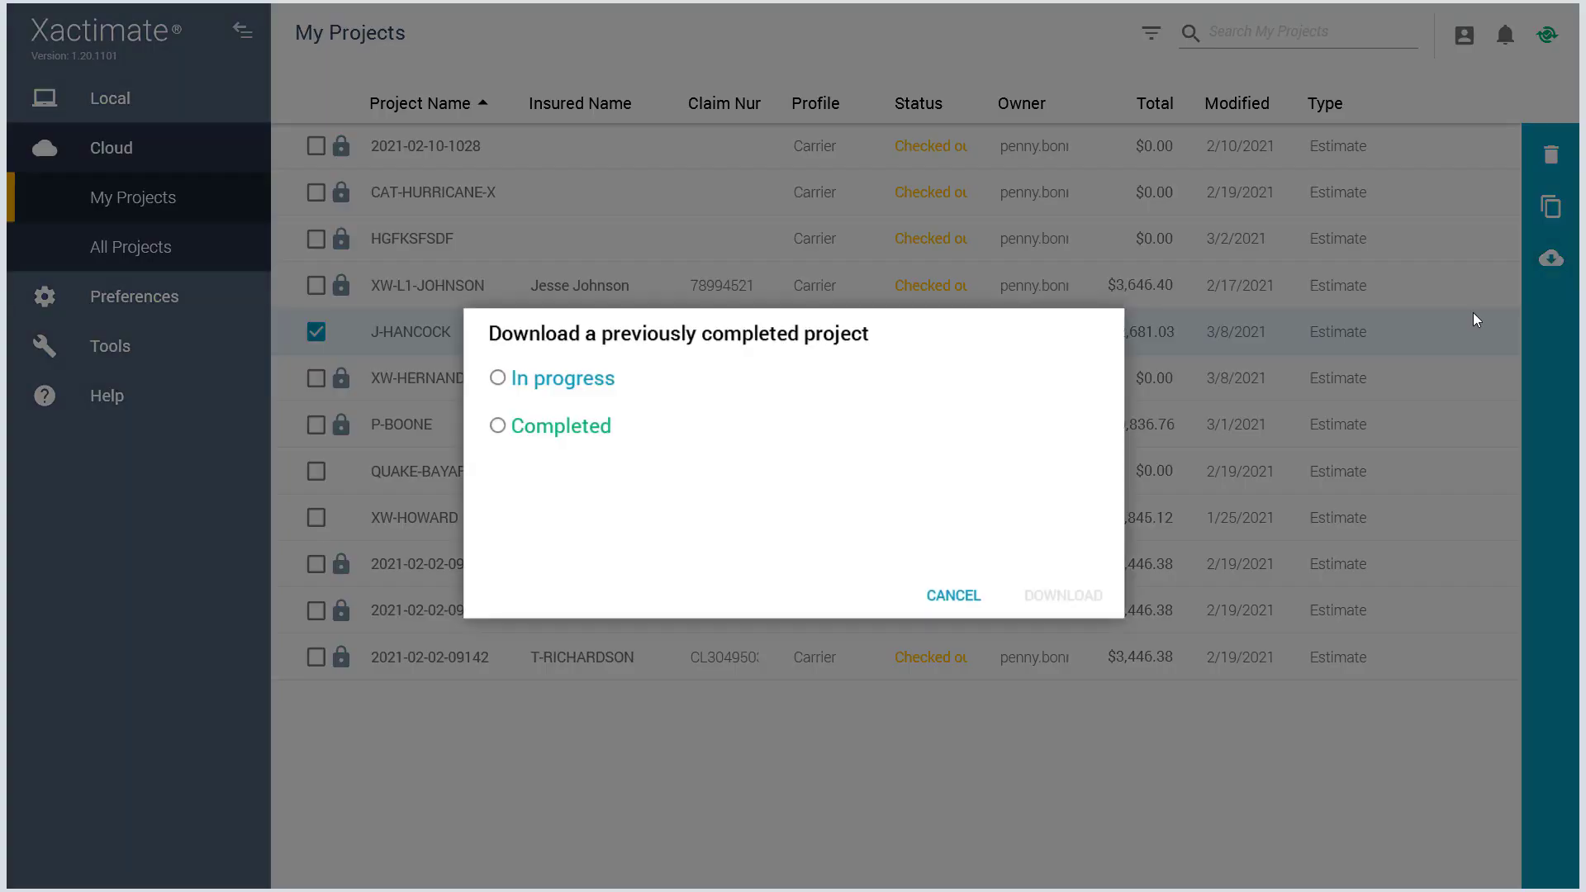
left_click(1063, 594)
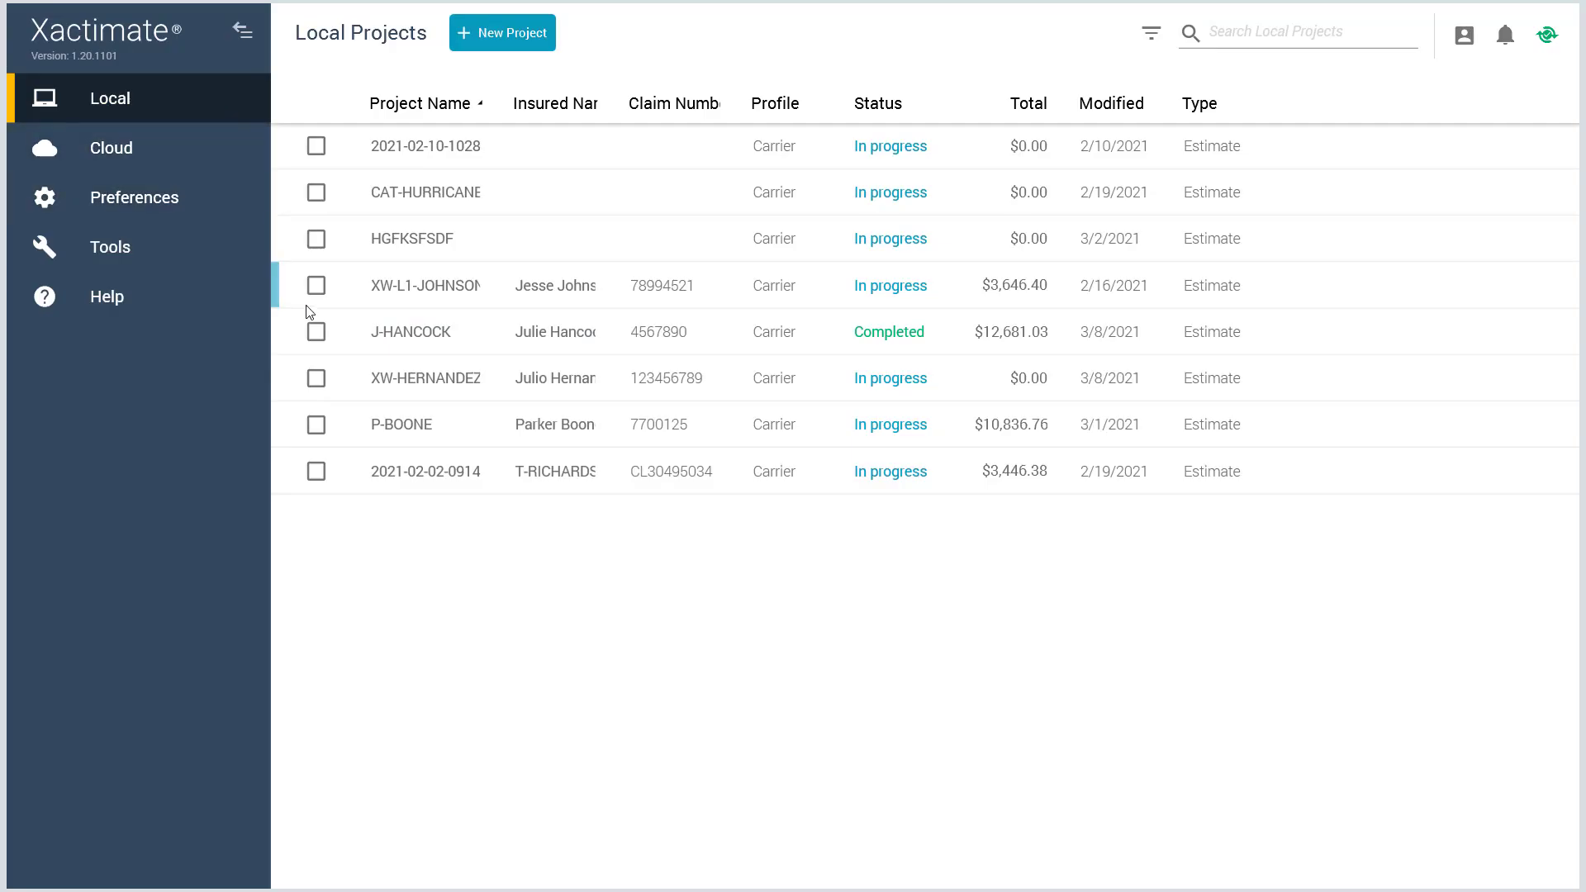
left_click(317, 332)
double_click(413, 331)
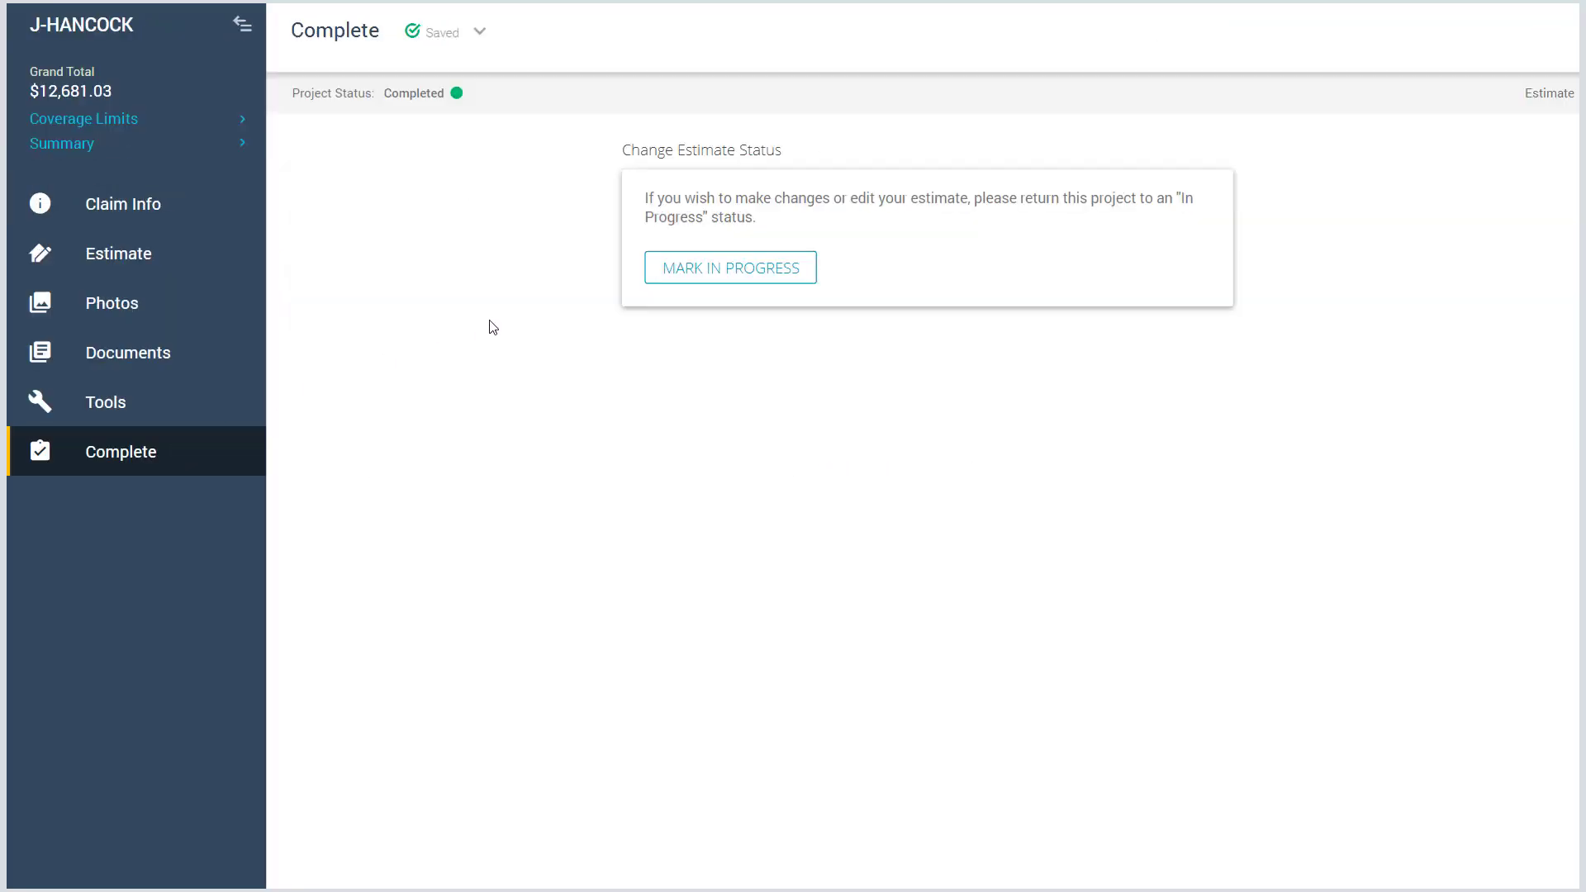
left_click(671, 280)
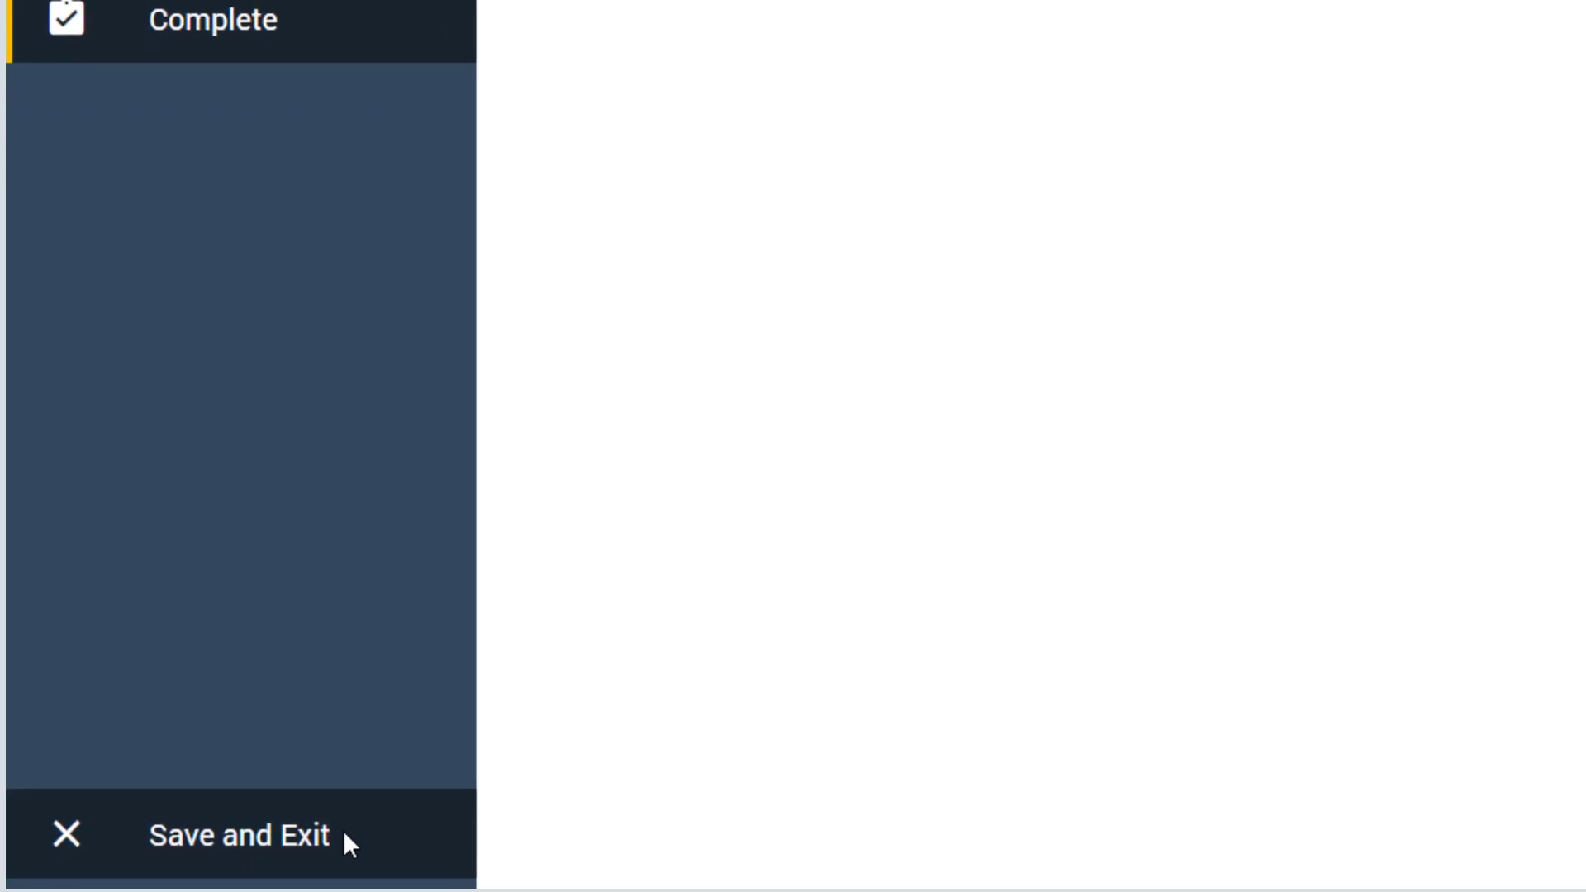
left_click(356, 834)
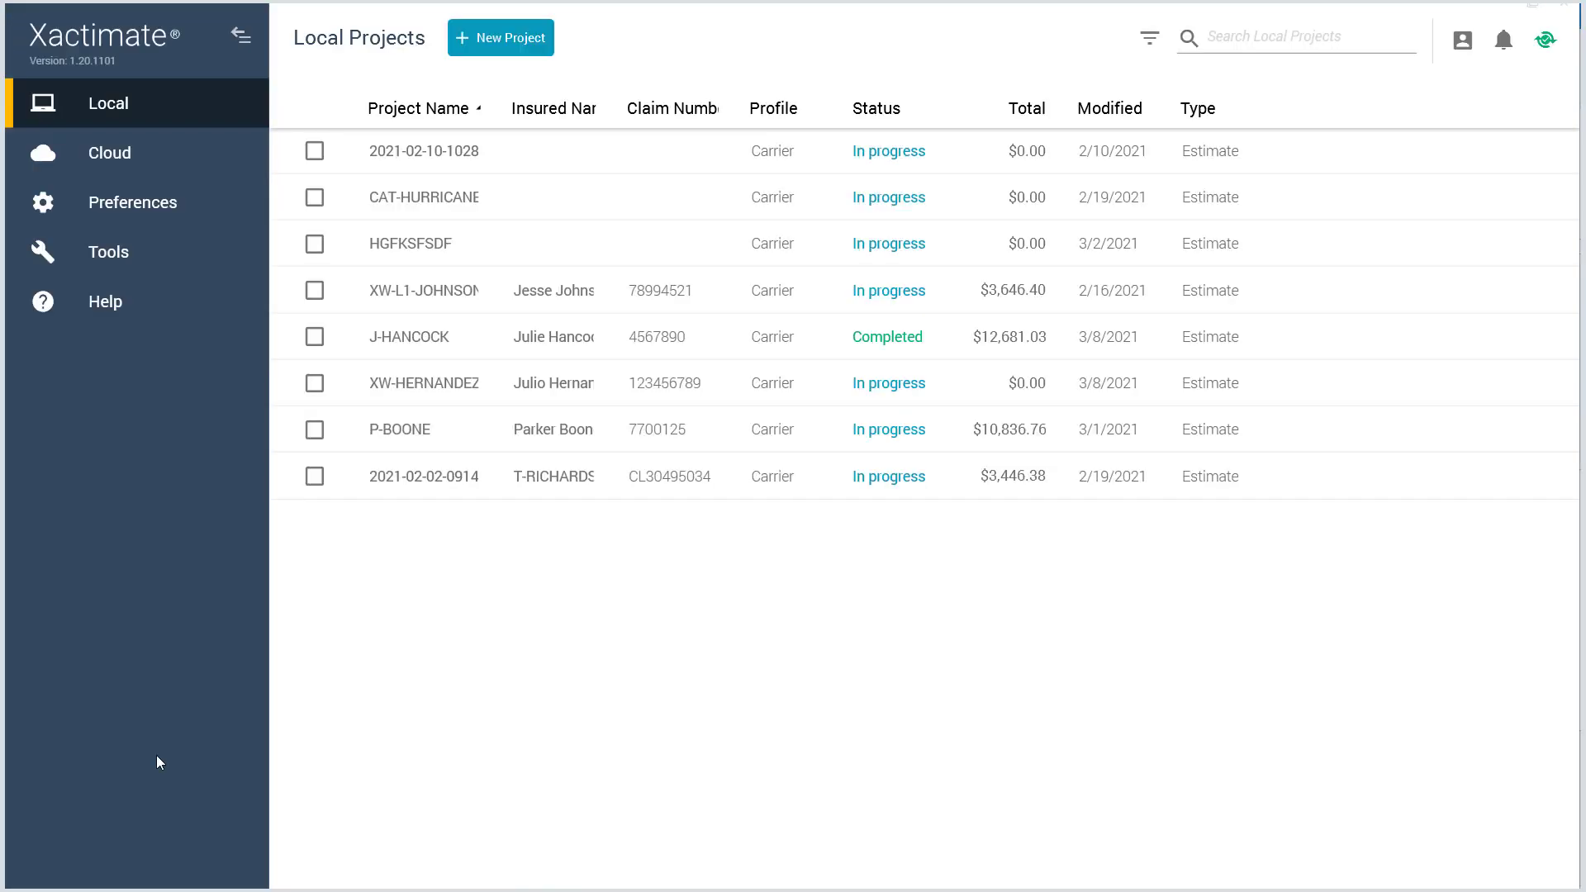